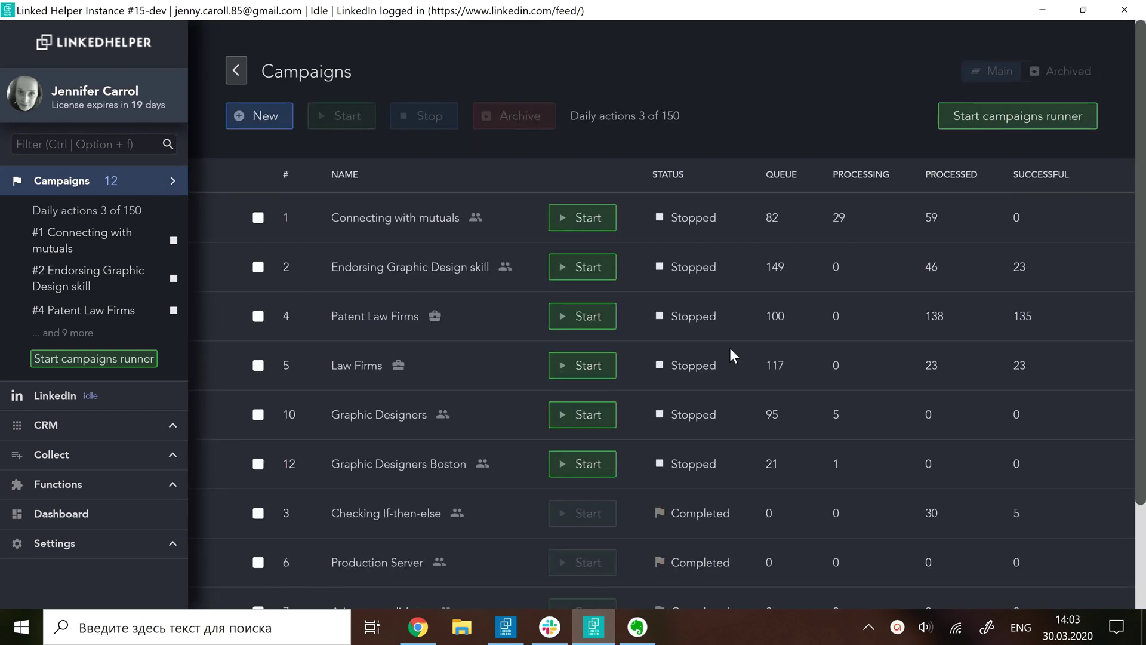
# Step: Start the Law Firms campaign and add Thursday working hours 12:00–16:00 in Limits
pyautogui.scroll(-3, 729, 348)
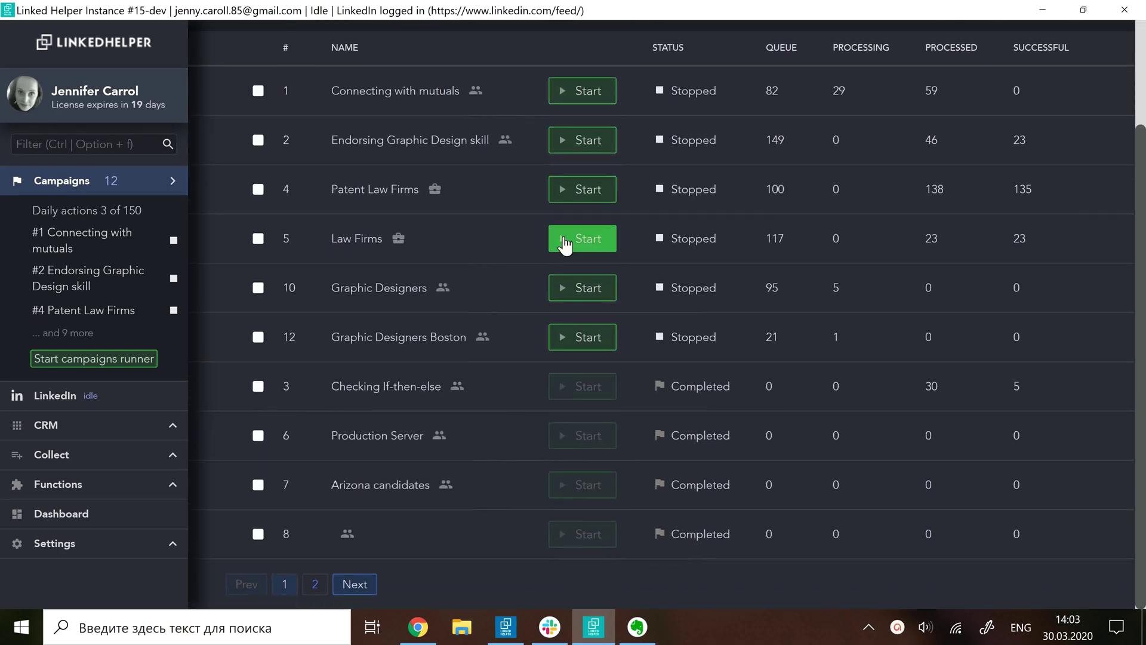
pyautogui.click(583, 239)
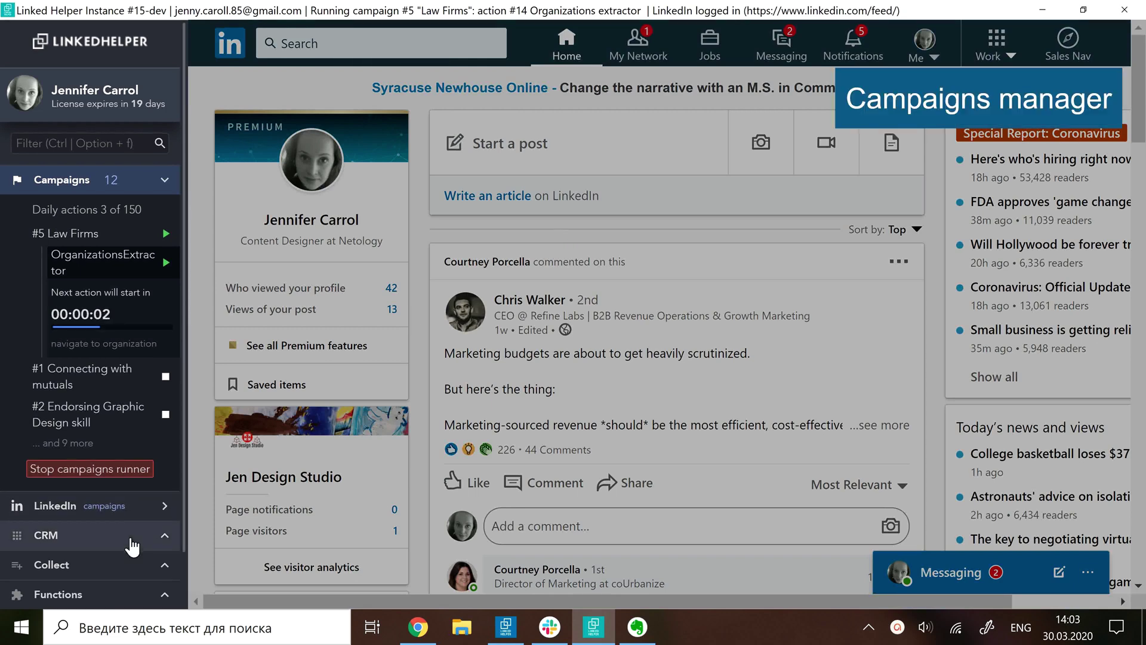
pyautogui.scroll(-1, 131, 546)
pyautogui.click(109, 596)
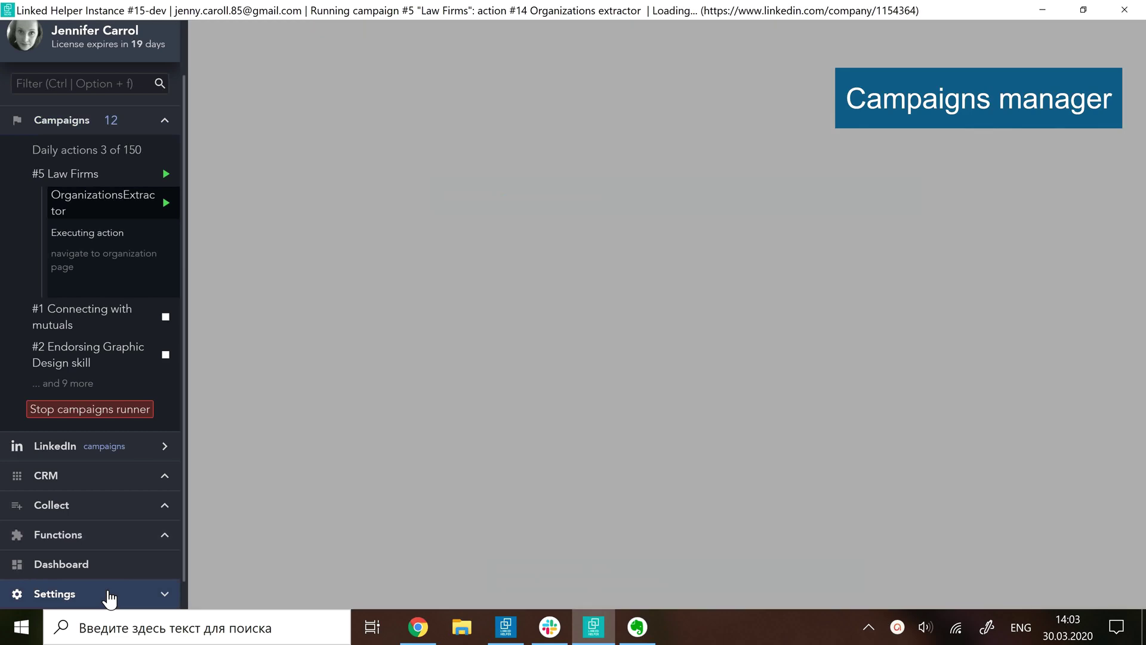
pyautogui.scroll(-1, 110, 595)
pyautogui.click(109, 596)
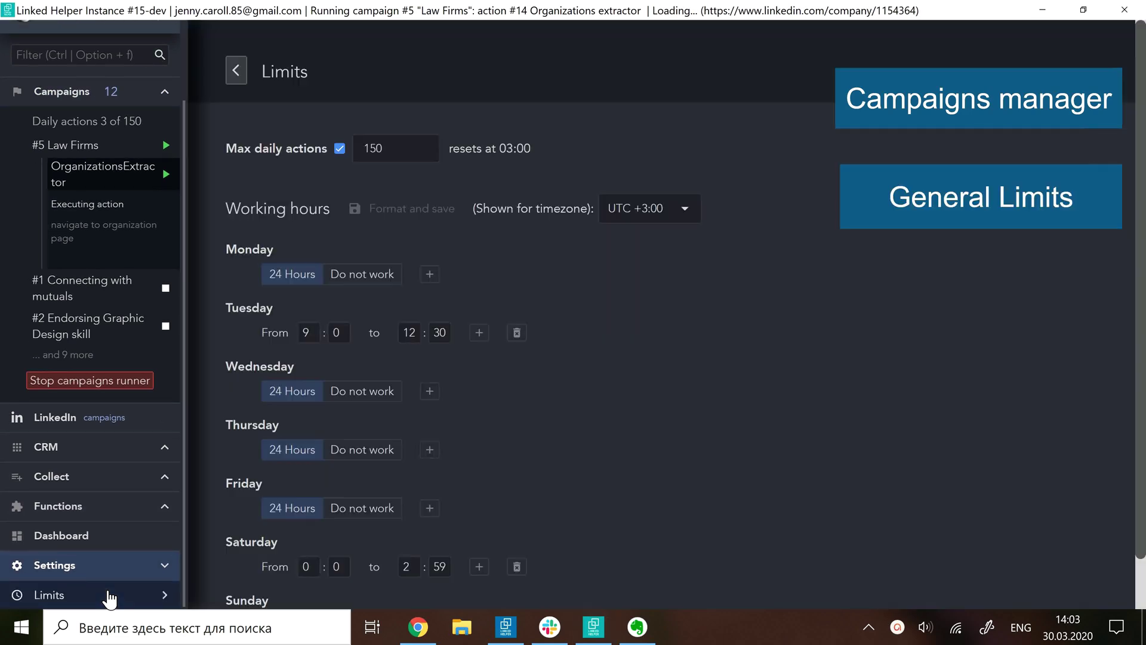
pyautogui.scroll(-1, 525, 420)
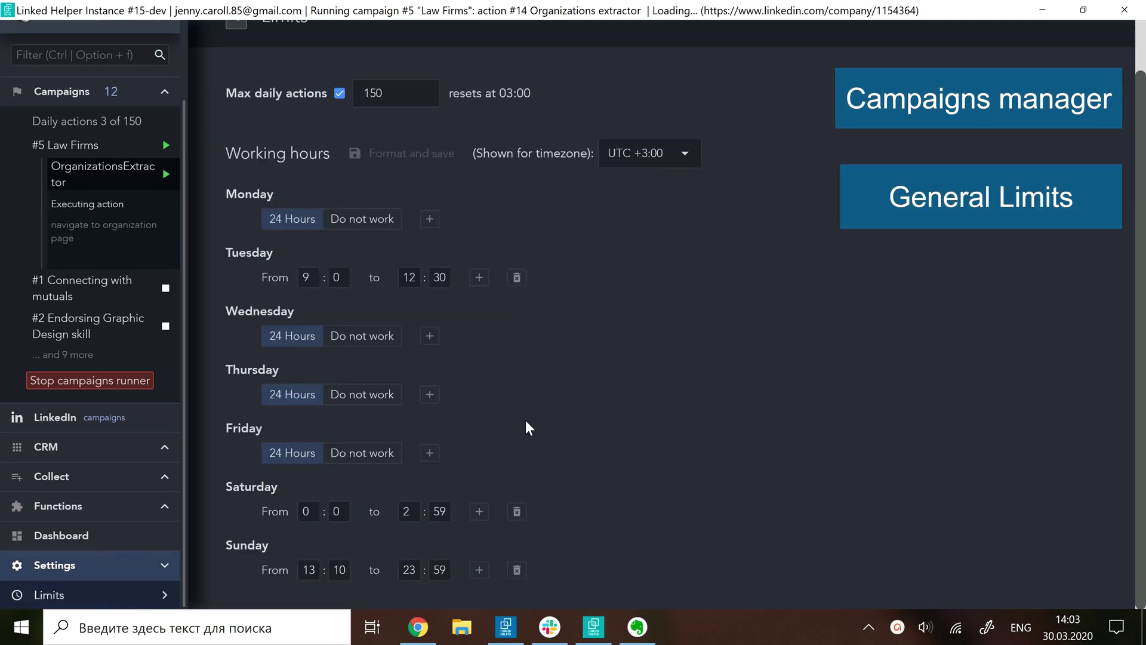
pyautogui.click(429, 394)
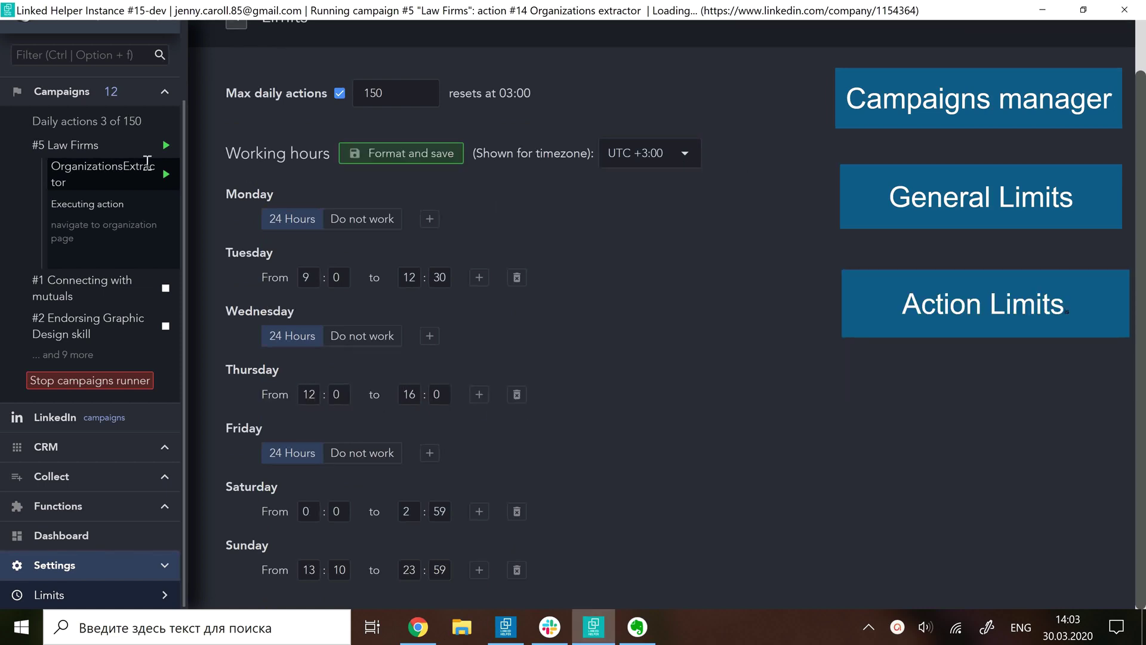
# Step: Delay the Law Firms extractor to start 2/25/2020 with a 15-minute timeout between iterations
pyautogui.click(87, 149)
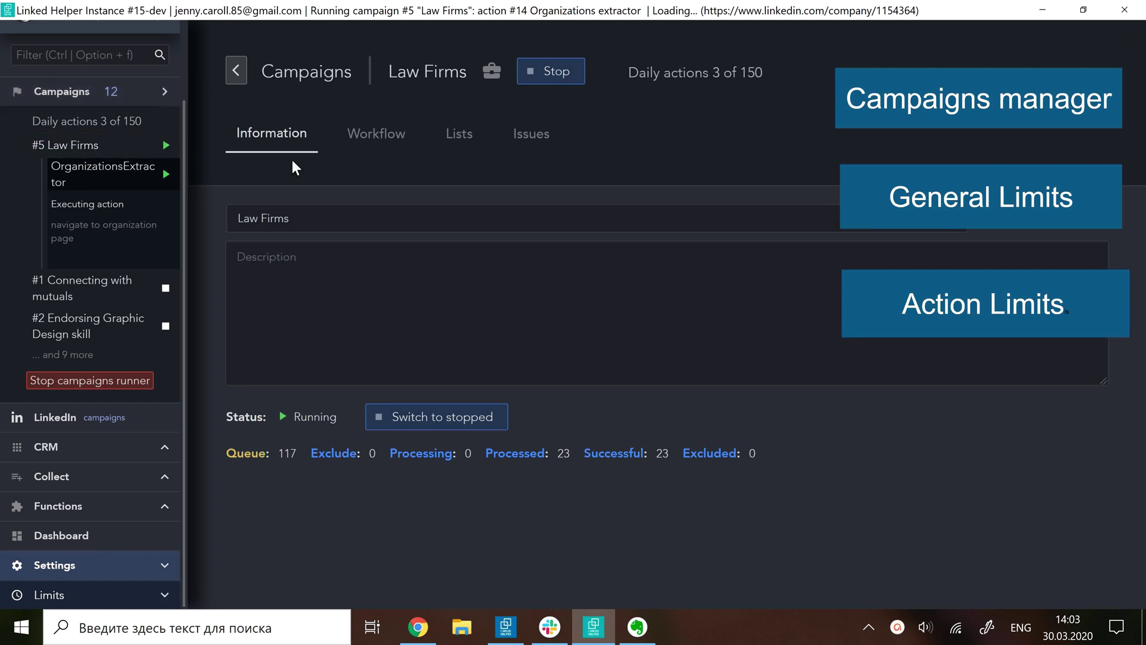
pyautogui.click(375, 136)
pyautogui.scroll(-4, 701, 466)
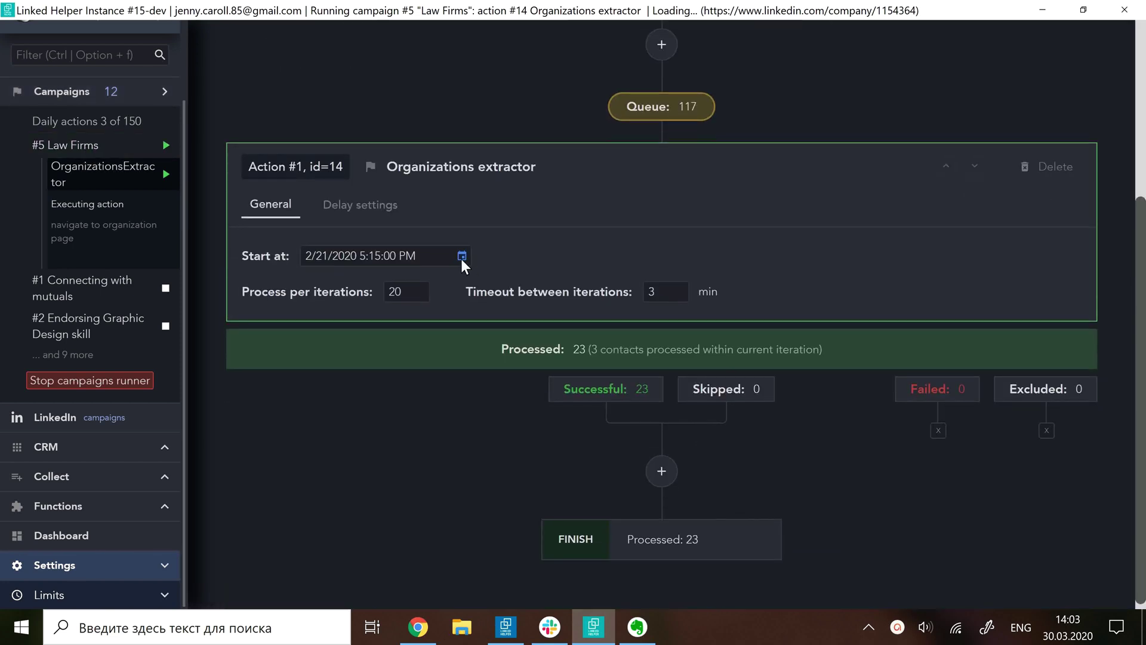
pyautogui.click(400, 253)
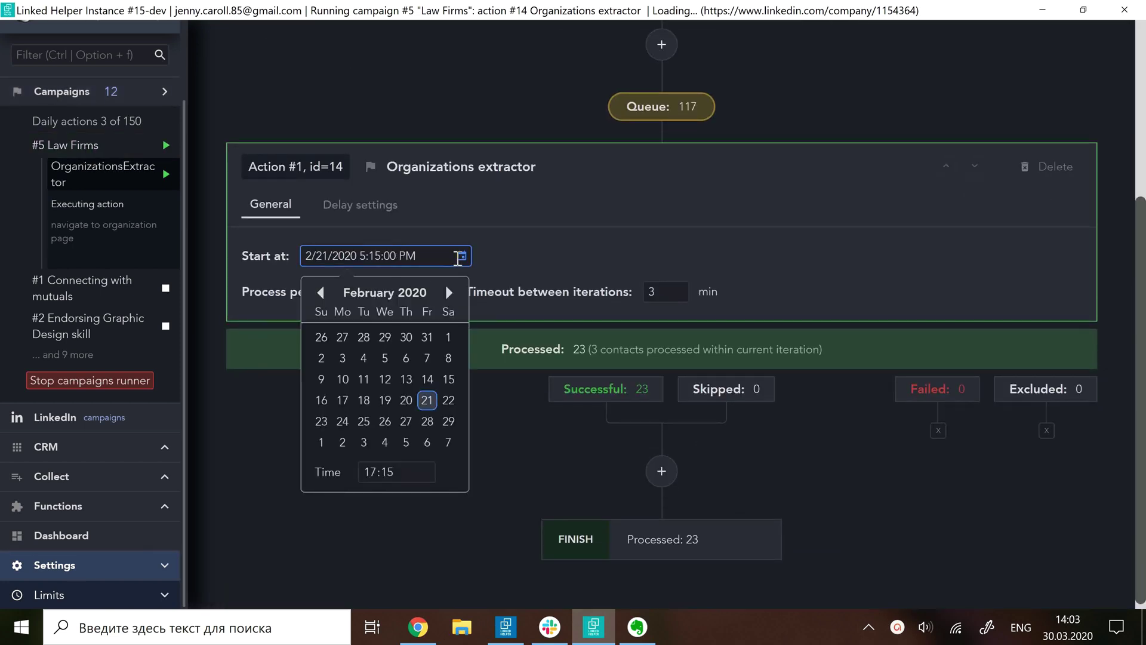
pyautogui.click(363, 421)
pyautogui.click(410, 293)
pyautogui.click(678, 293)
pyautogui.write('15')
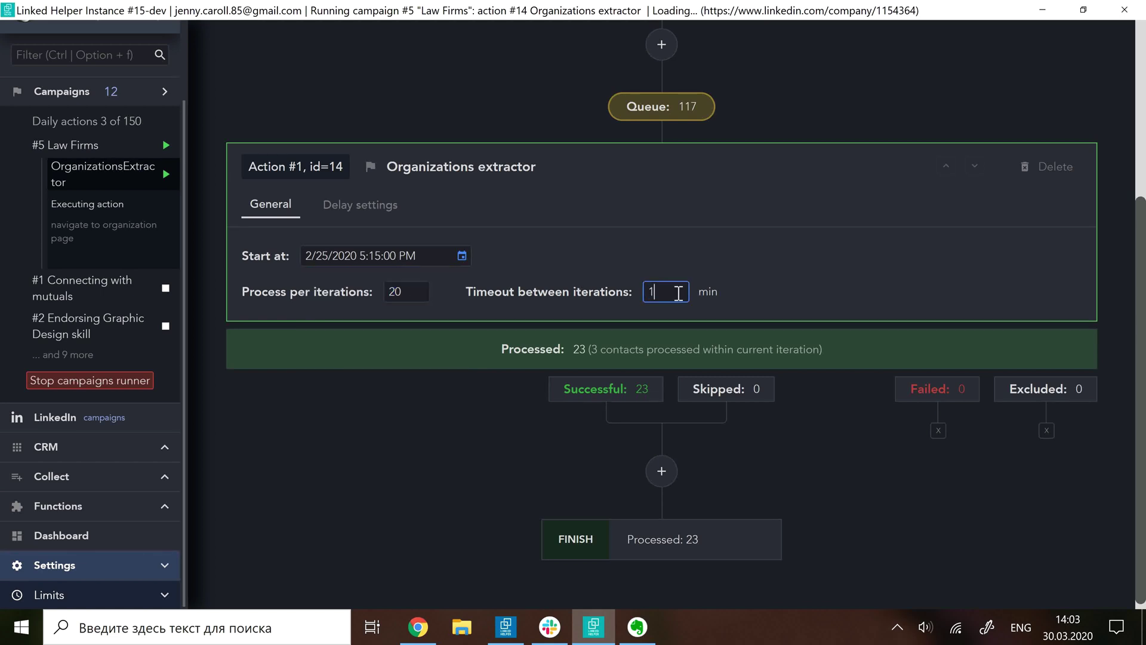
pyautogui.click(365, 218)
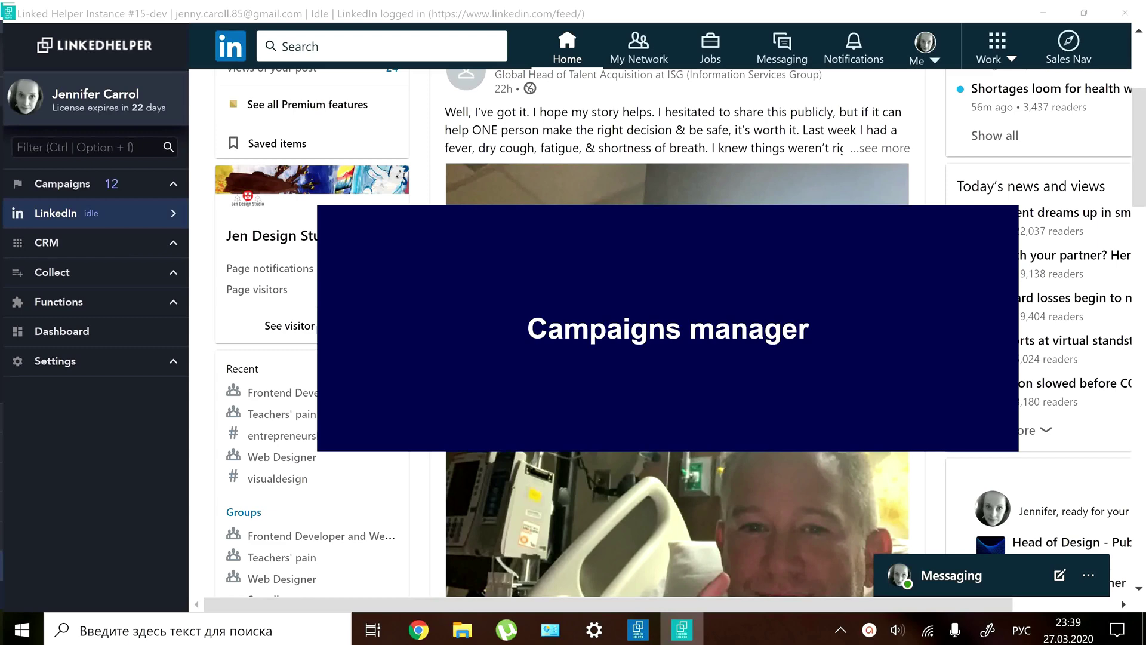
# Step: Open the Campaigns manager listing all 12 campaigns and their statuses
pyautogui.click(62, 186)
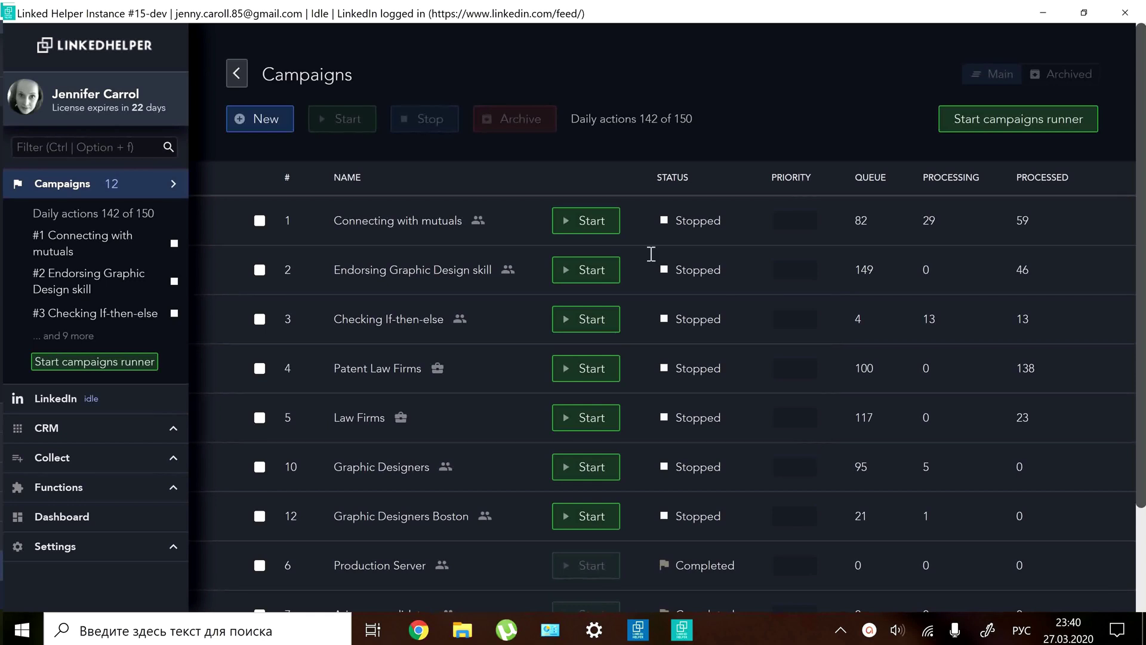
# Step: Start Endorsing Graphic Design skill, then queue Checking If-then-else to run after it
pyautogui.click(594, 275)
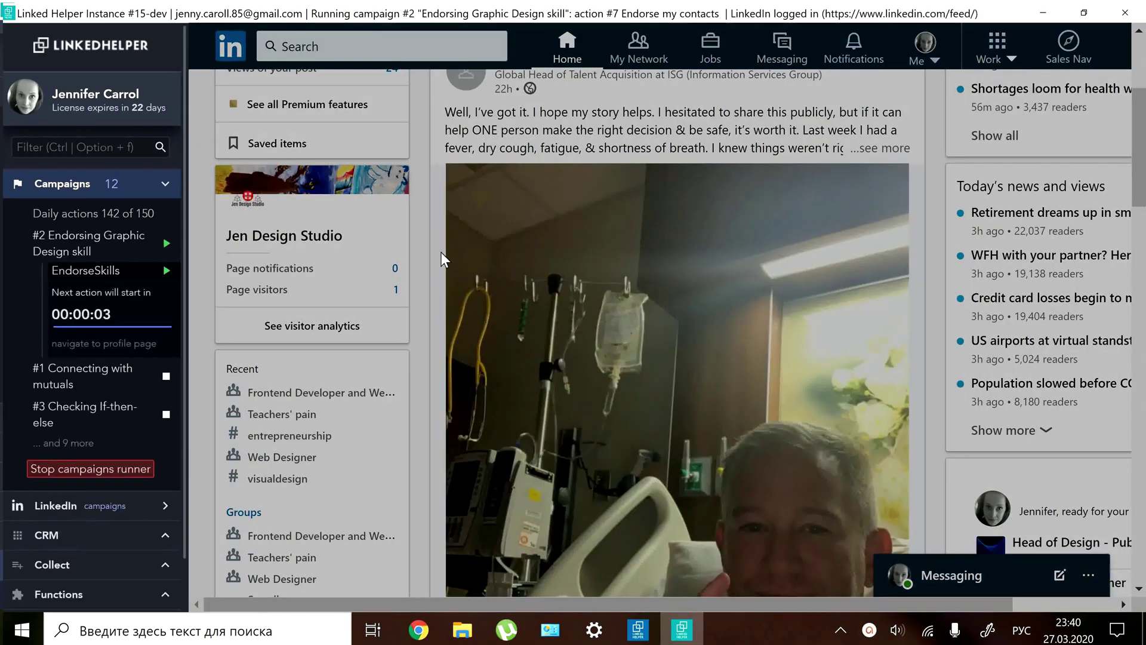
pyautogui.click(99, 195)
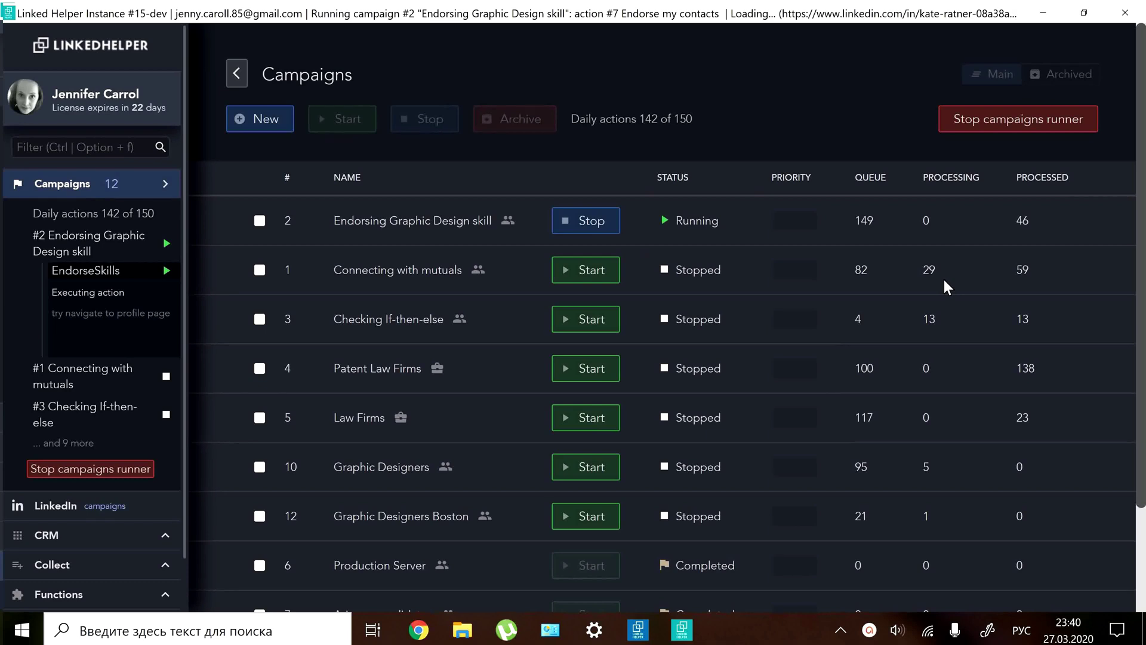
pyautogui.click(586, 322)
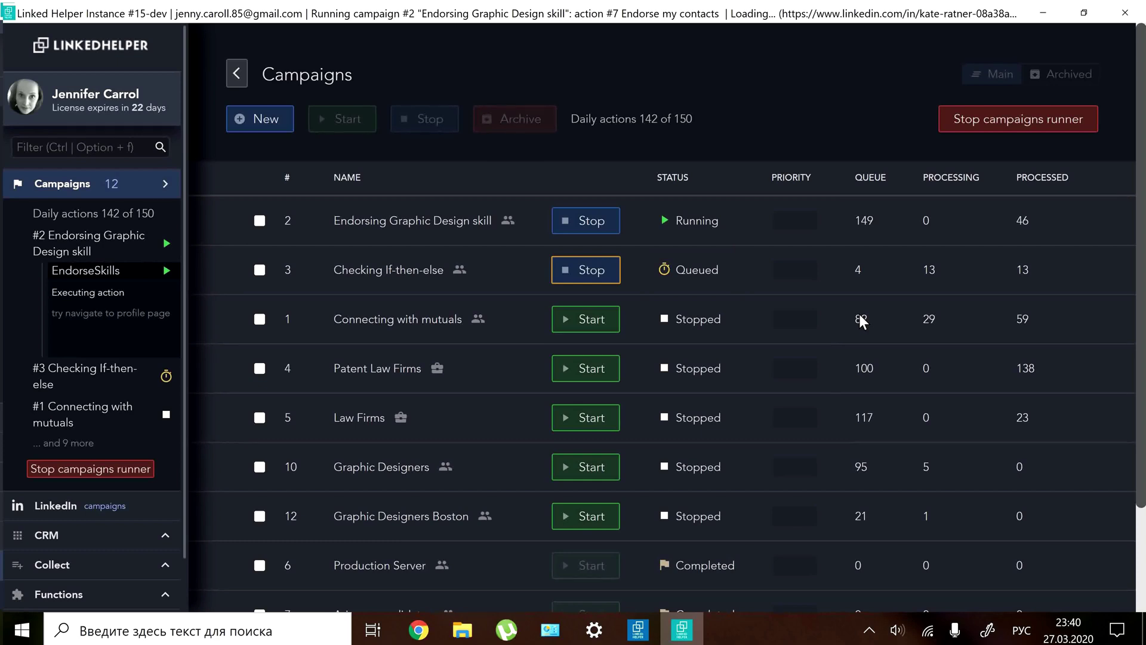
pyautogui.scroll(-2, 859, 317)
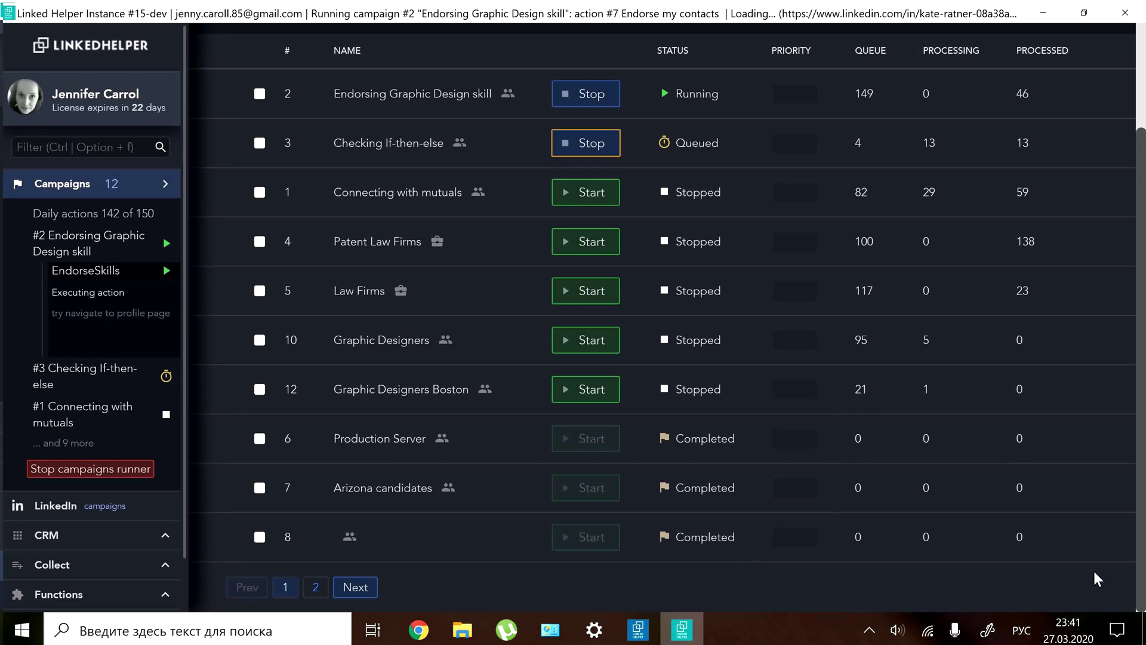
# Step: Stop the running Endorsing Graphic Design skill campaign
pyautogui.scroll(3, 1094, 571)
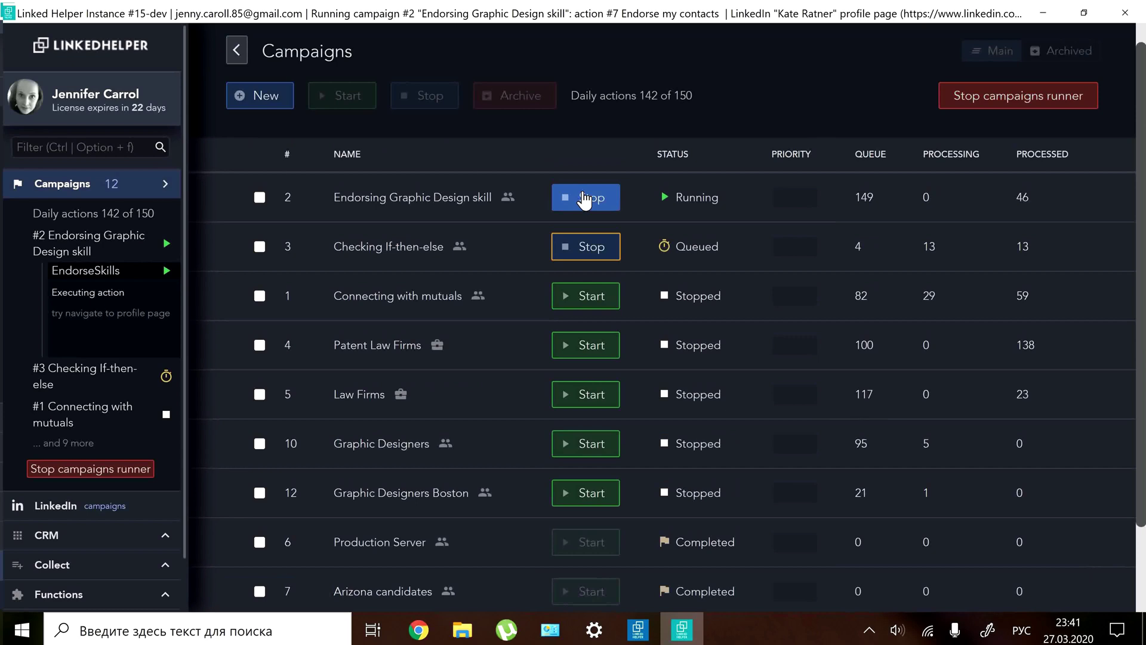
pyautogui.click(585, 200)
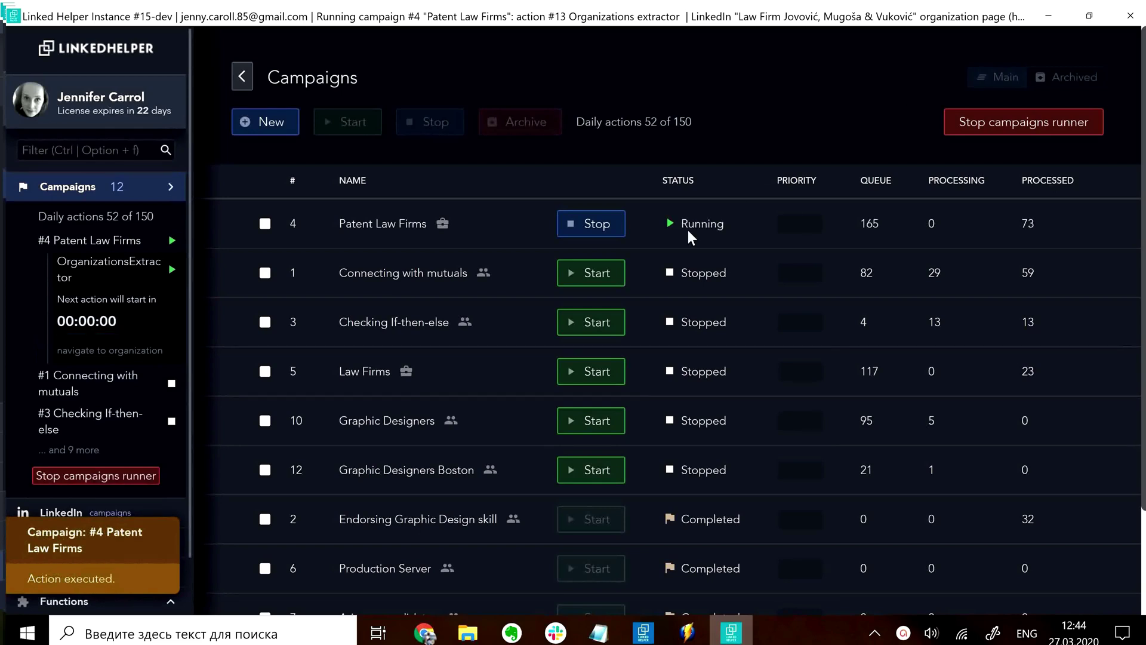
# Step: Review the Patent Law Firms Organizations extractor workflow, then return to Campaigns
pyautogui.click(394, 229)
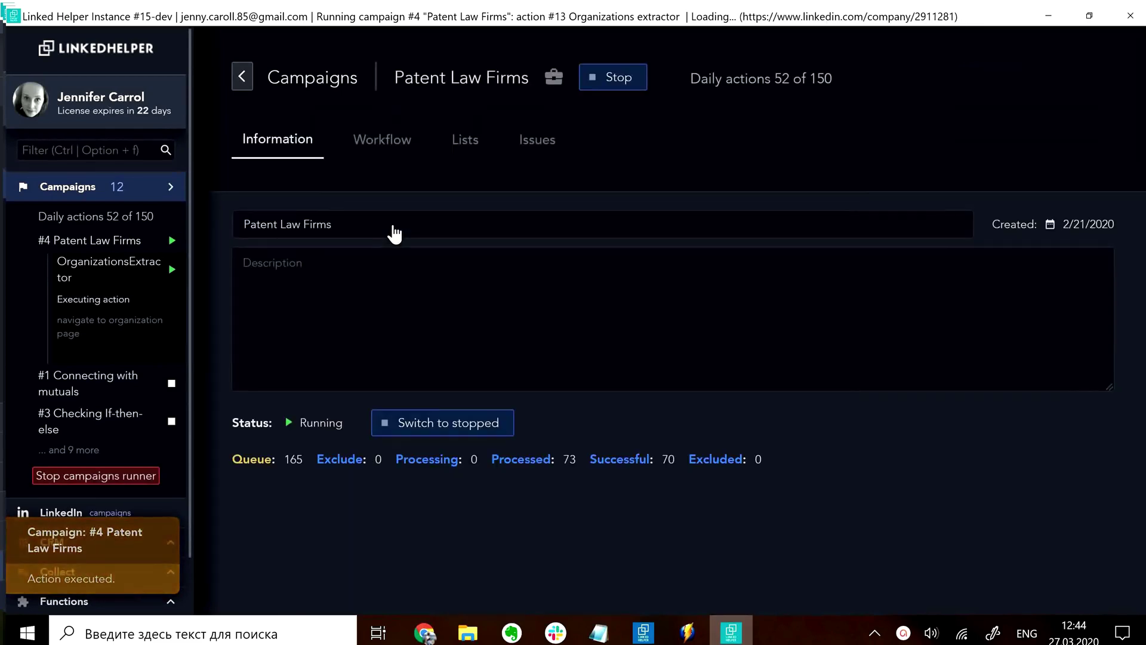
pyautogui.click(393, 144)
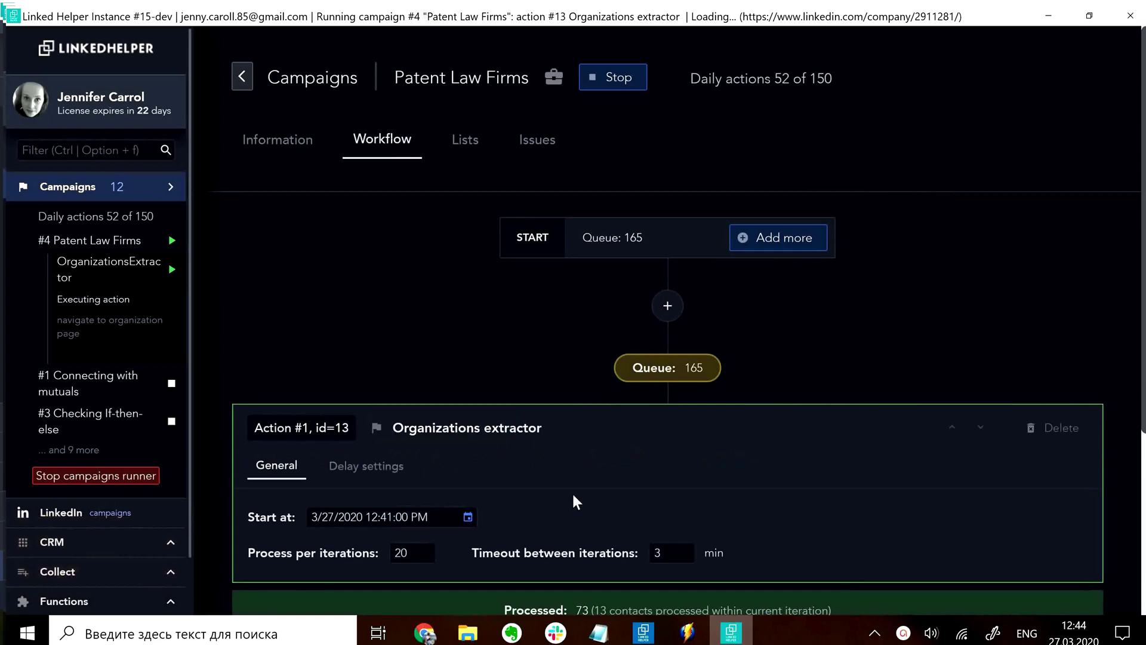
pyautogui.scroll(-3, 571, 492)
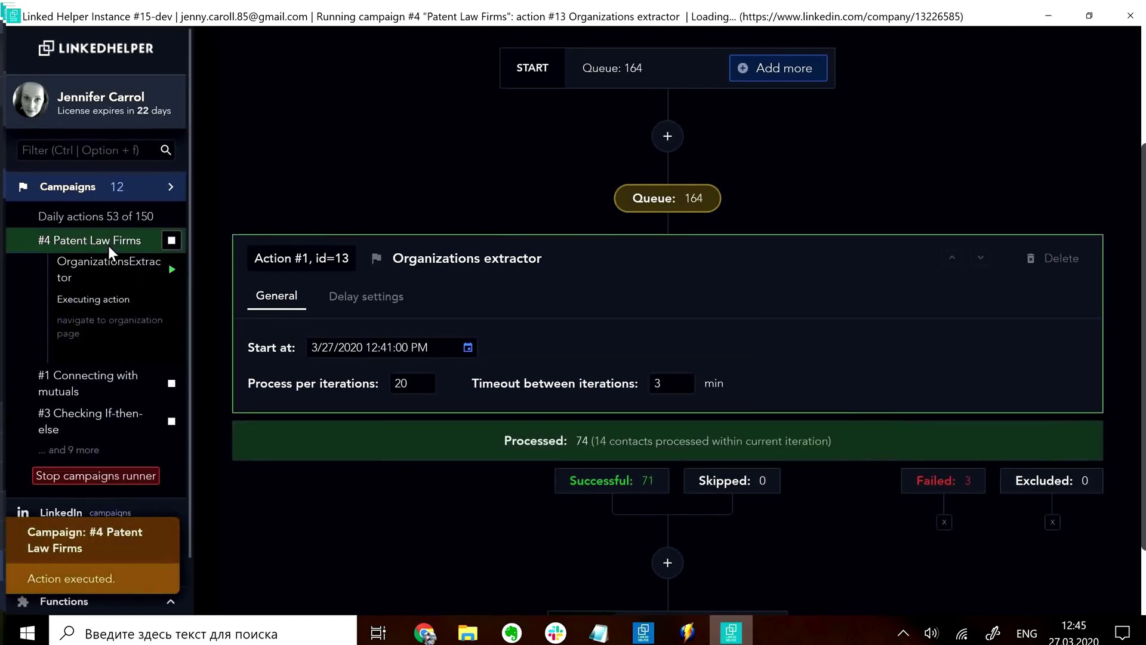
pyautogui.click(78, 188)
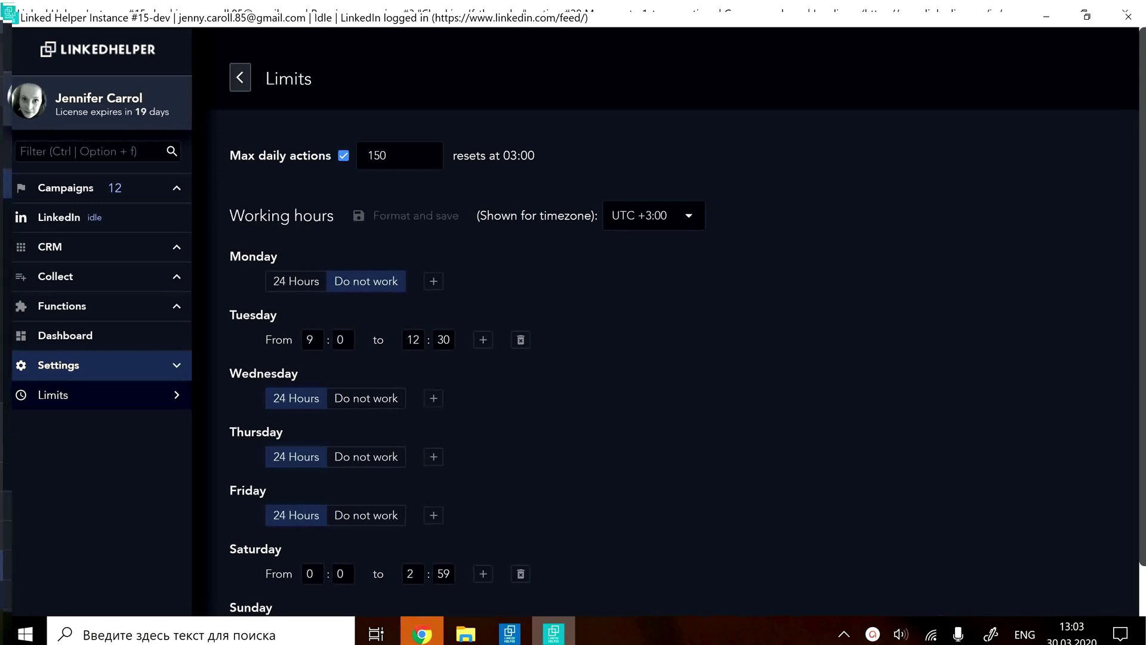
# Step: Try a 200 max daily actions limit, toggle the limit off and on, and return to Campaigns
pyautogui.click(424, 155)
pyautogui.press('BackSpace')
pyautogui.press('BackSpace')
pyautogui.press('BackSpace')
pyautogui.write('200')
pyautogui.click(516, 184)
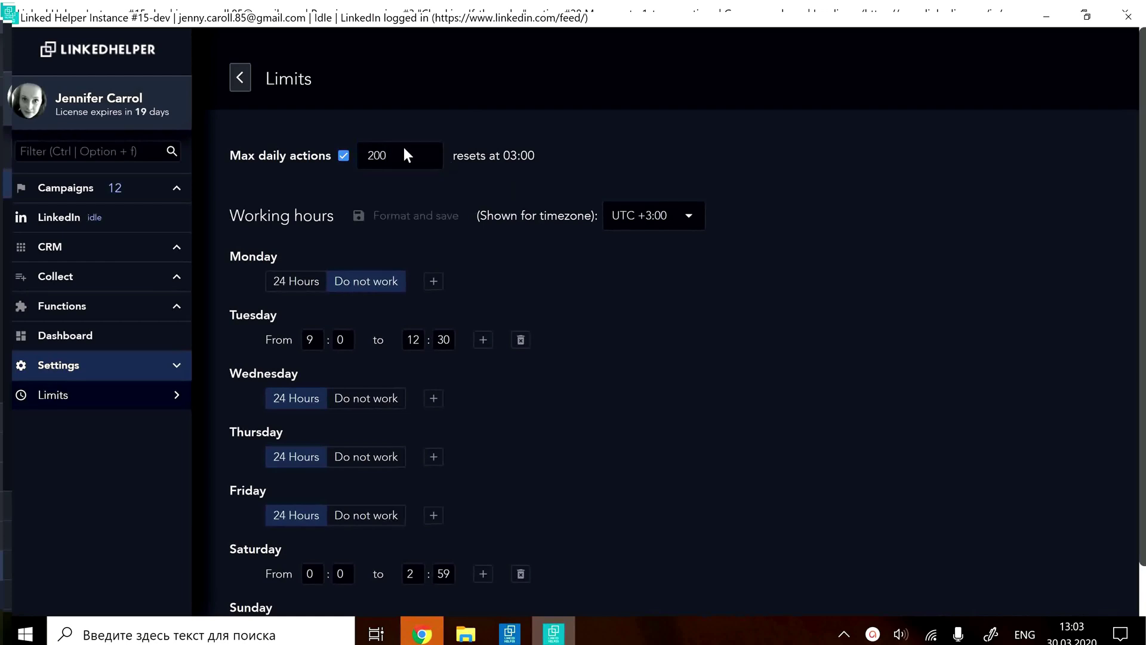
pyautogui.click(342, 156)
pyautogui.click(342, 156)
pyautogui.scroll(-1, 736, 419)
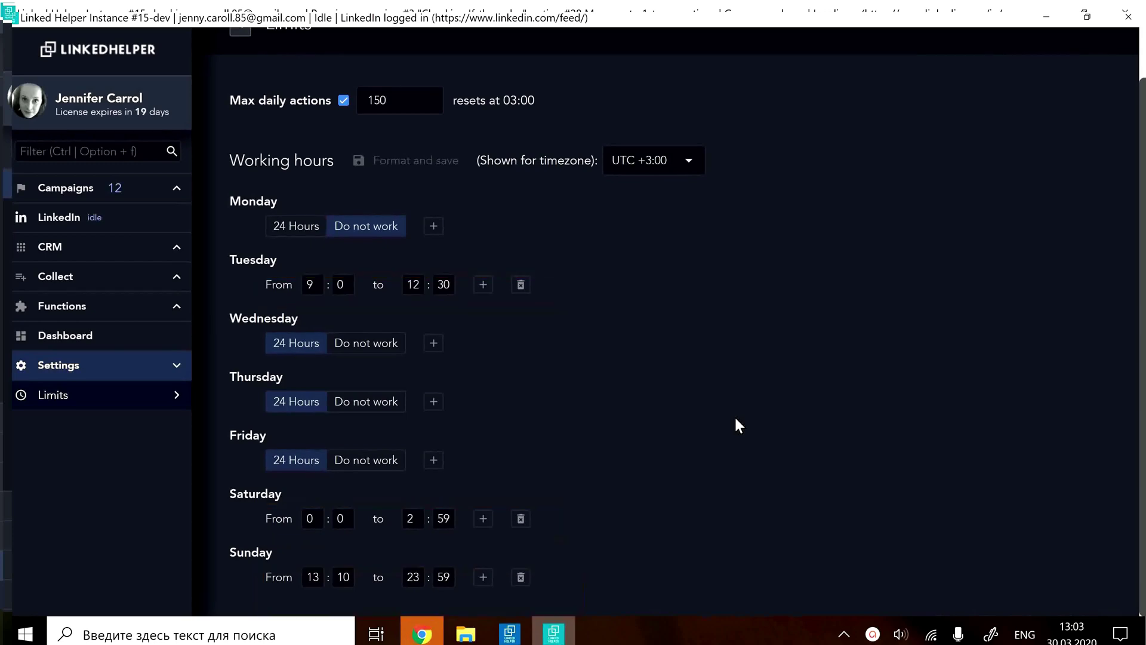
pyautogui.click(118, 190)
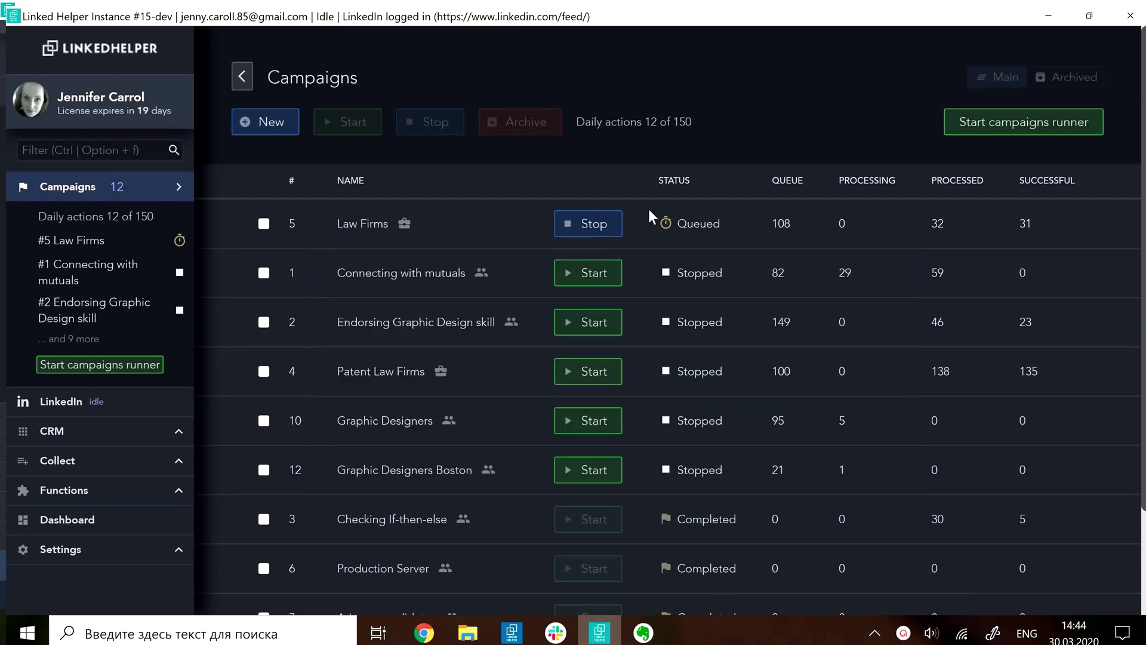
# Step: Open the Endorsing Graphic Design skill workflow and scroll back to Action #1 'Endorse my contacts'
pyautogui.click(430, 326)
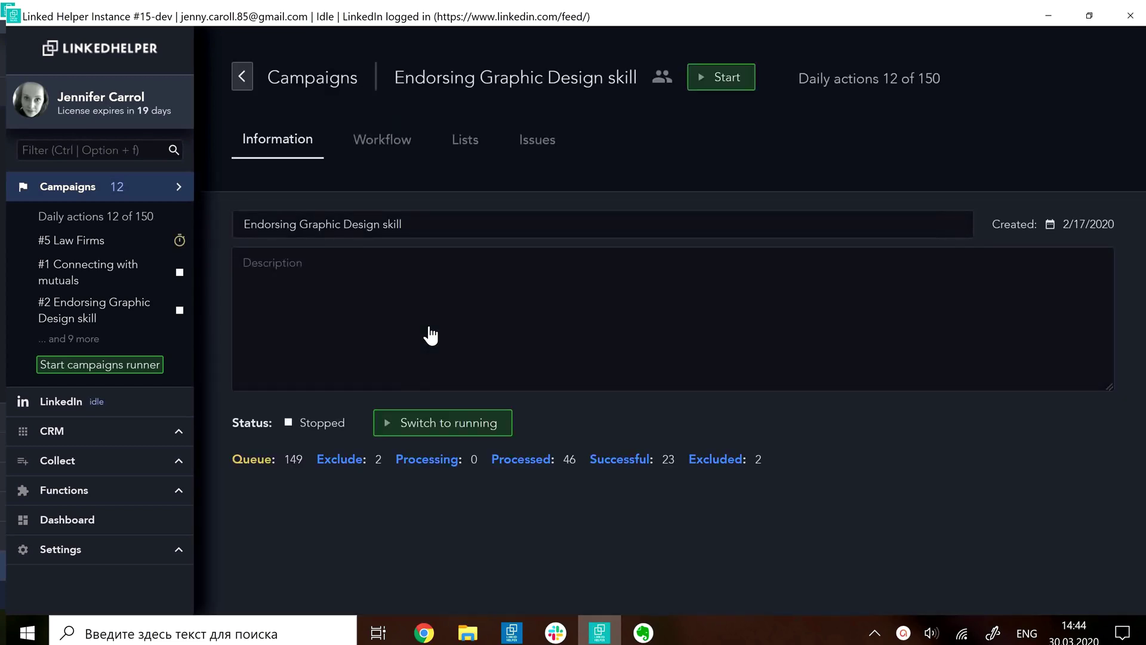
pyautogui.click(393, 142)
pyautogui.scroll(-5, 829, 471)
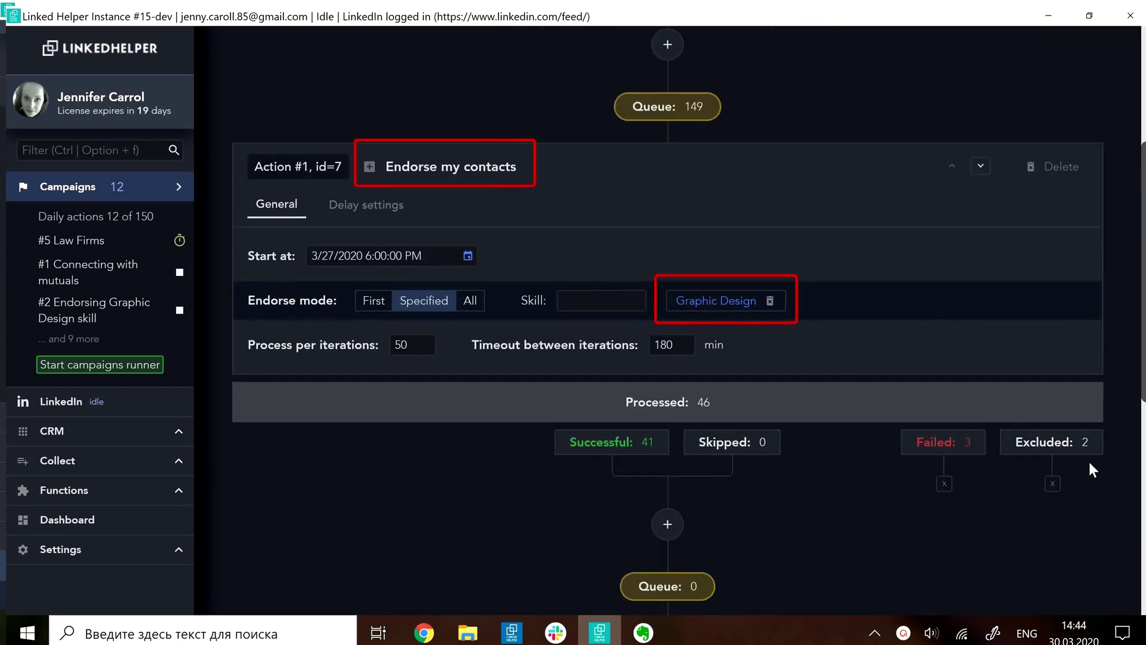
pyautogui.scroll(-6, 1087, 460)
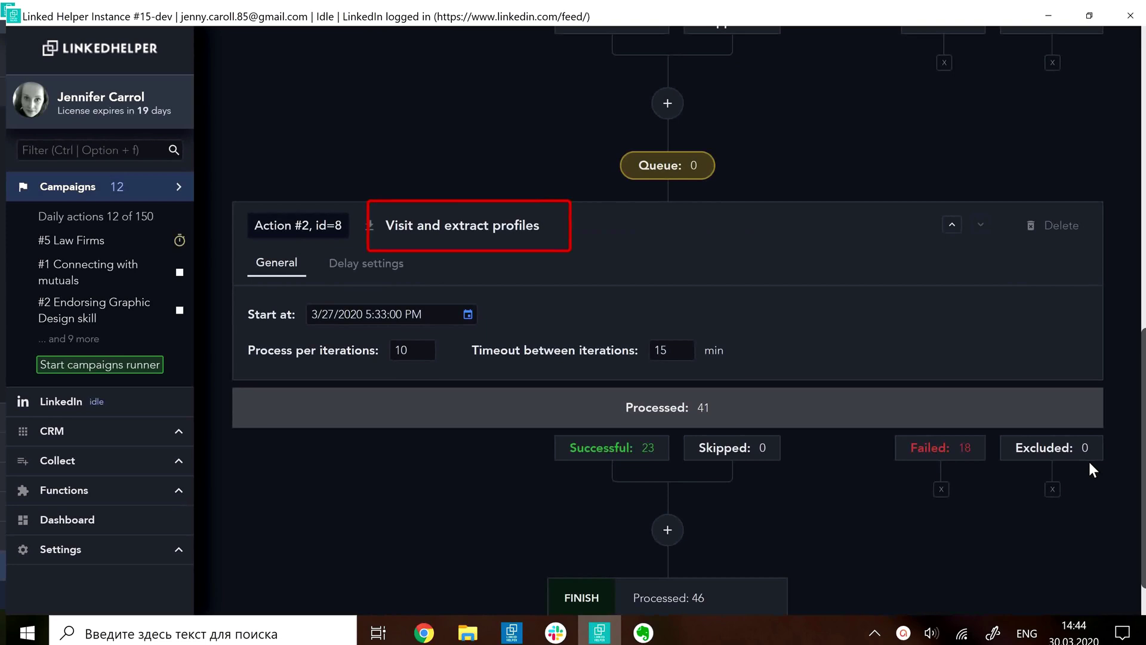
pyautogui.scroll(7, 1087, 460)
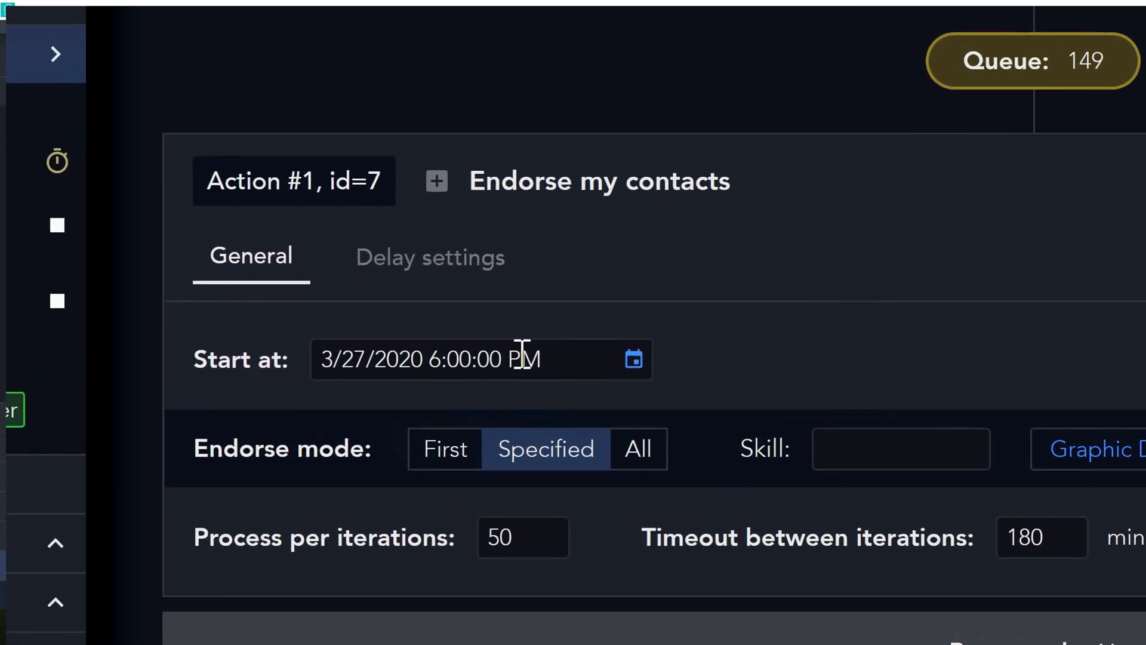
# Step: Set the Endorse my contacts start to 3/27/2020 at 6:15 PM
pyautogui.click(412, 338)
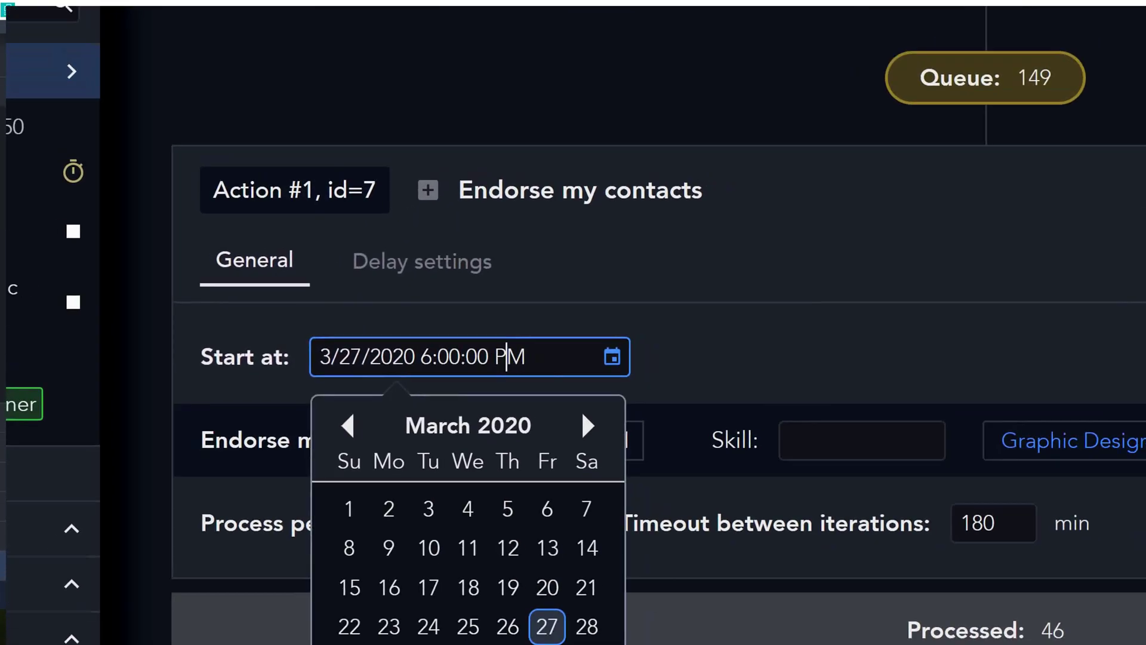
pyautogui.click(349, 644)
pyautogui.click(384, 338)
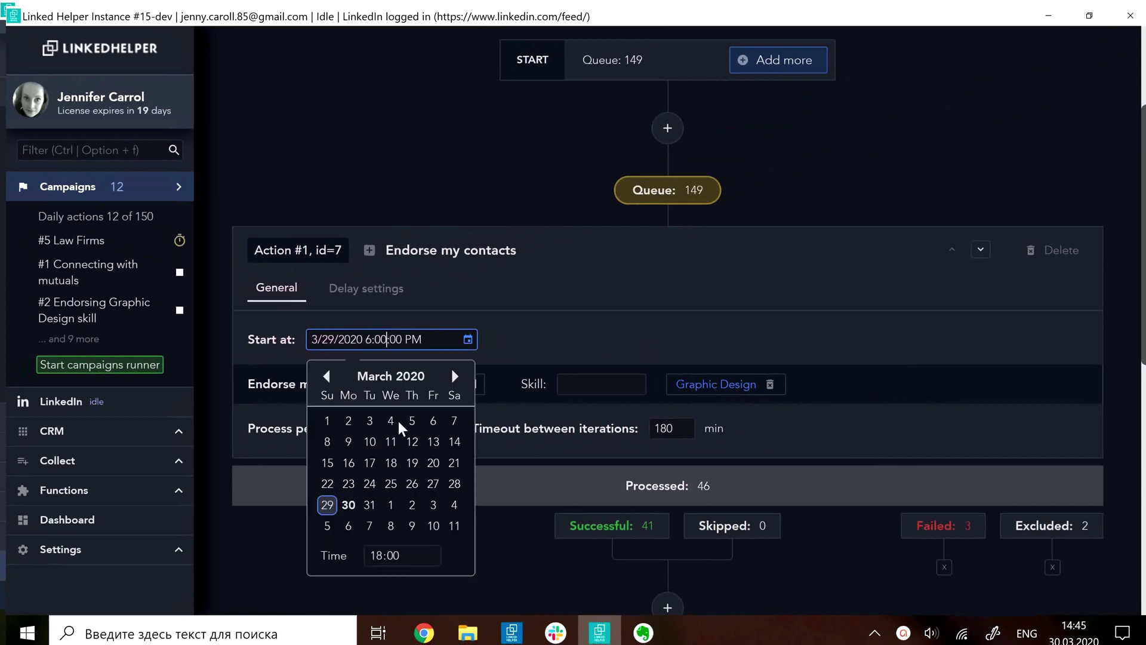
pyautogui.click(432, 485)
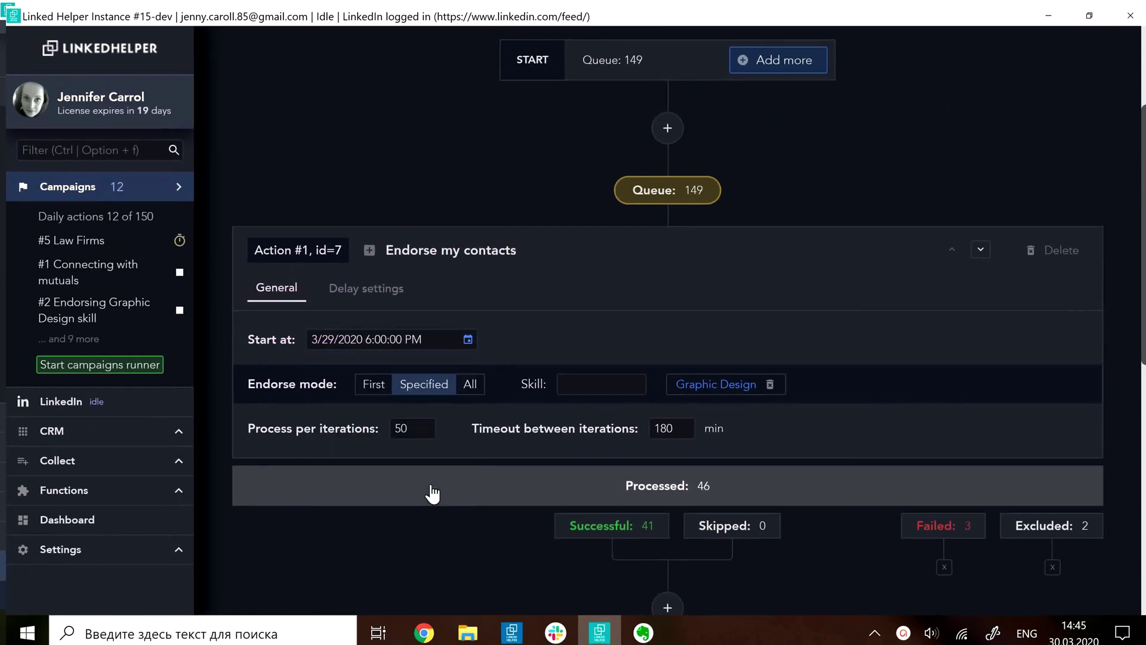
pyautogui.click(409, 342)
pyautogui.click(394, 554)
pyautogui.write('15')
pyautogui.click(281, 557)
# Step: Set Endorse mode to First, endorsing only each contact's first 2 skills
pyautogui.click(372, 385)
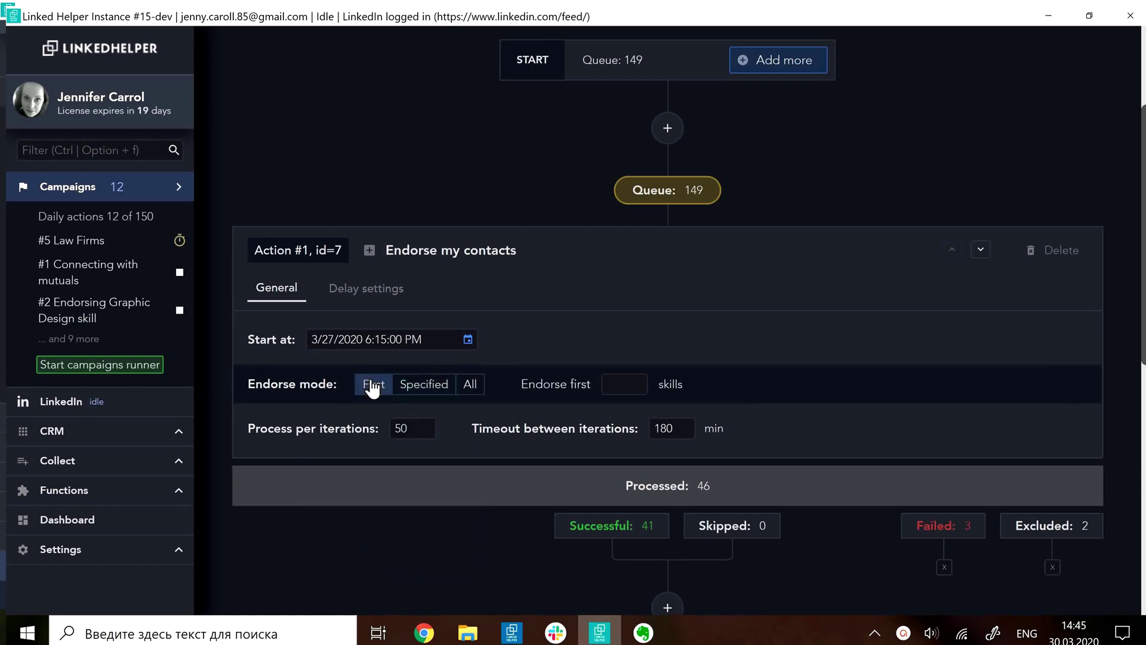
pyautogui.click(608, 384)
pyautogui.write('2')
pyautogui.click(381, 561)
# Step: Replace the 50 per-iteration batch with 5 and the 180-minute timeout with 3 minutes
pyautogui.doubleClick(411, 428)
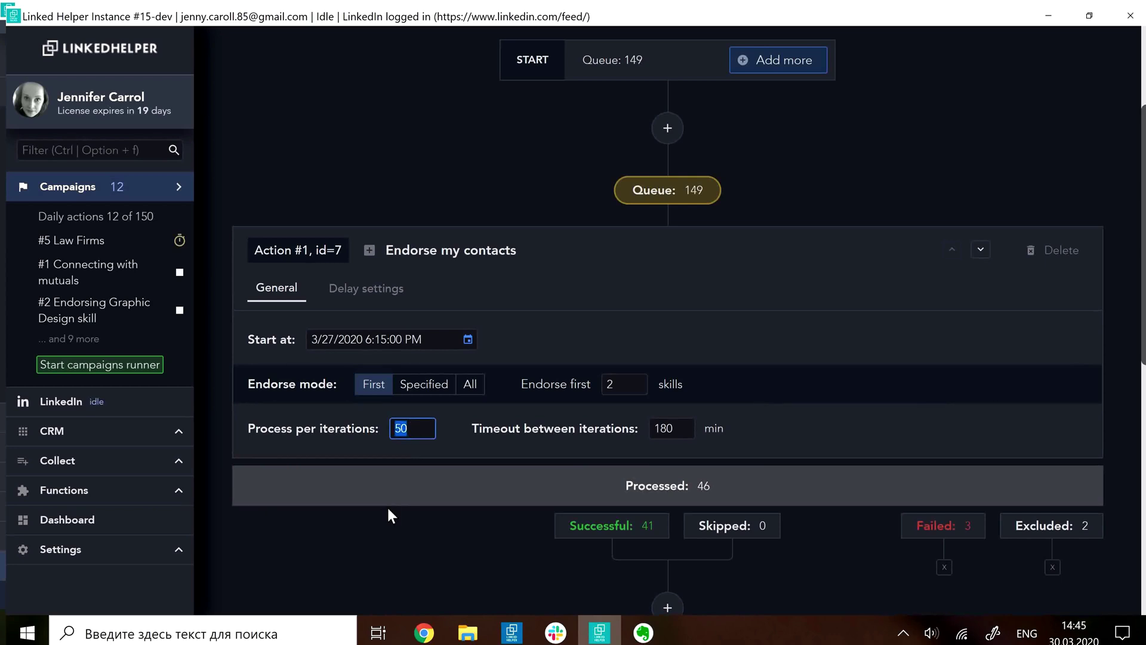
pyautogui.doubleClick(678, 430)
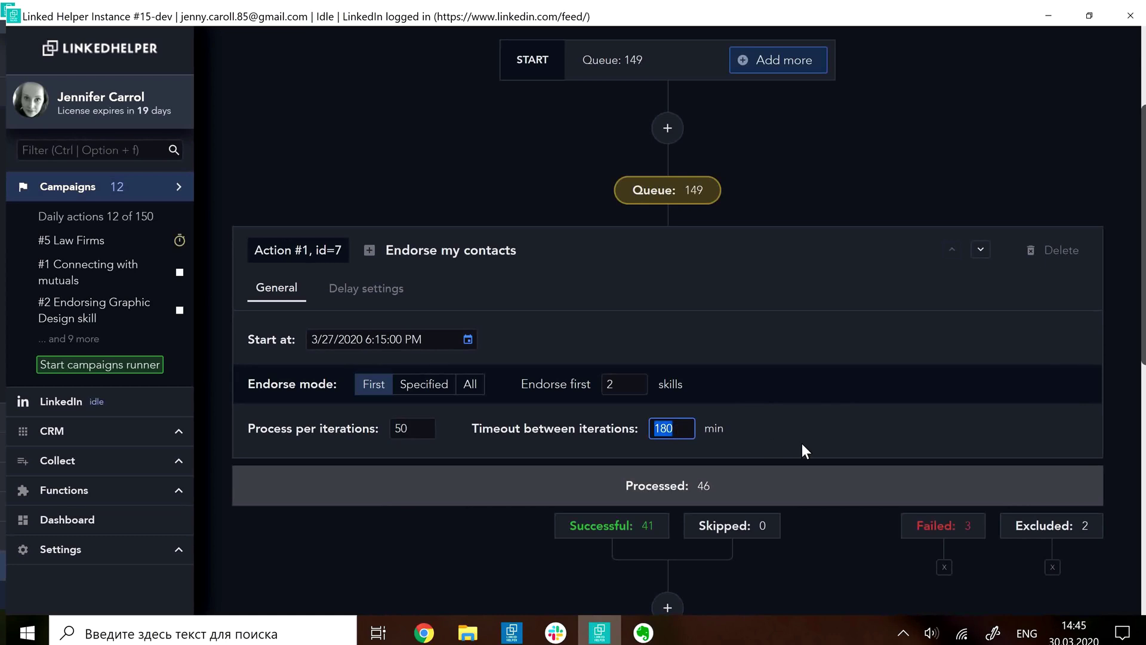
pyautogui.doubleClick(409, 429)
pyautogui.write('5')
pyautogui.doubleClick(664, 428)
pyautogui.write('3')
pyautogui.click(499, 543)
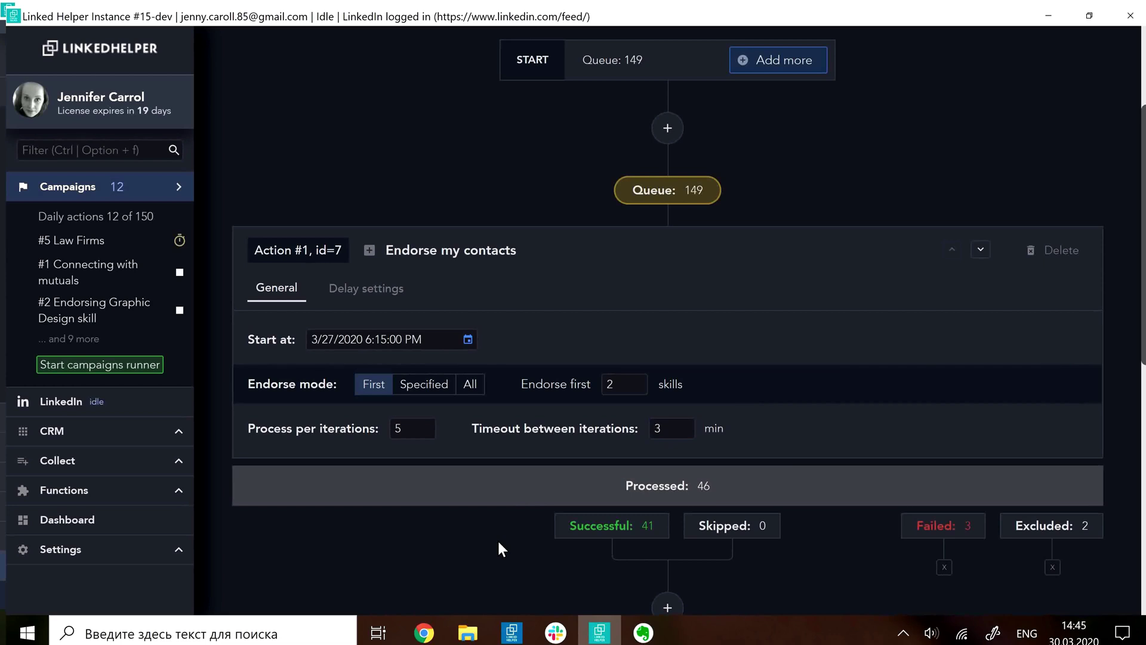
pyautogui.scroll(3, 499, 544)
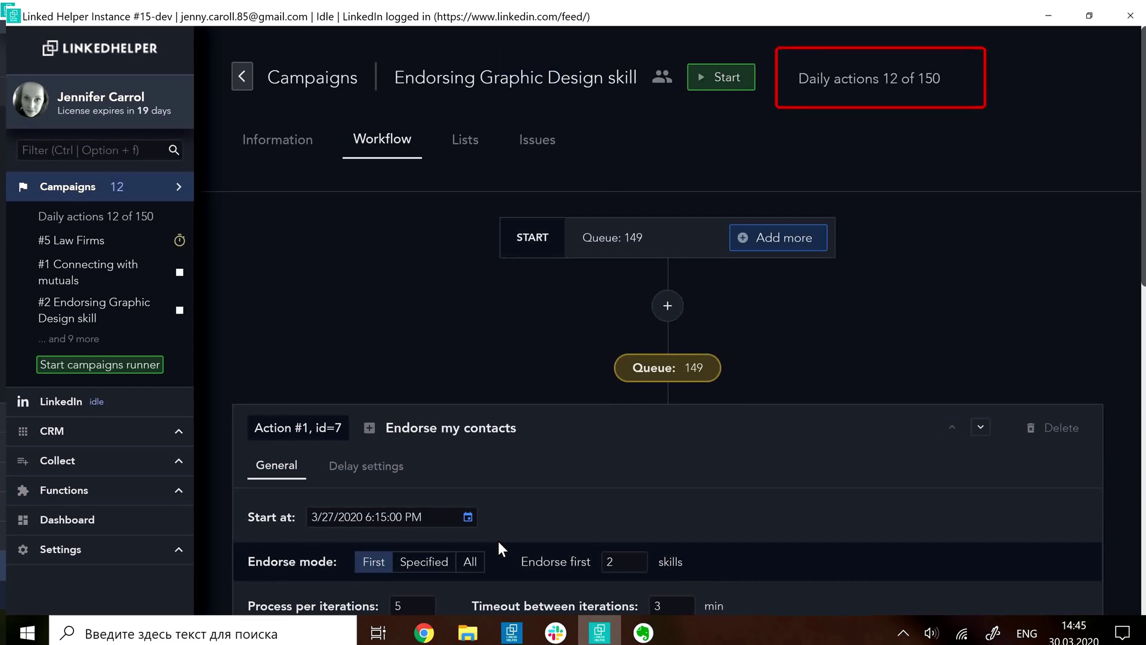
pyautogui.scroll(-6, 497, 539)
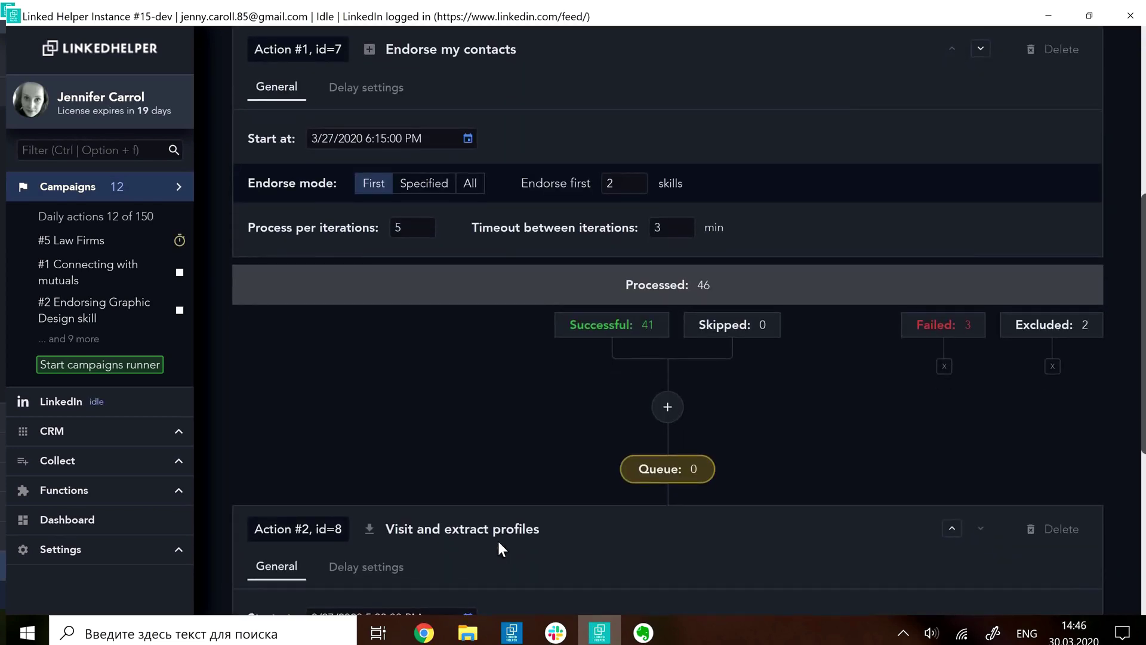
# Step: Apply the SAFE and then the FAST delay presets in Delay settings
pyautogui.click(363, 94)
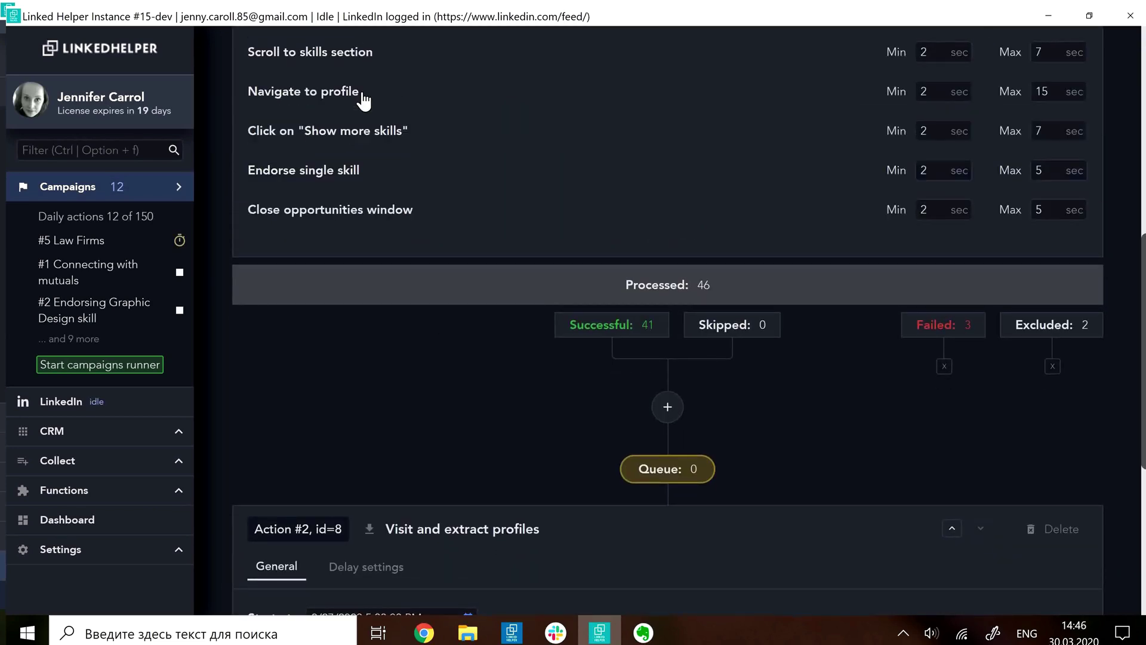
pyautogui.scroll(3, 362, 96)
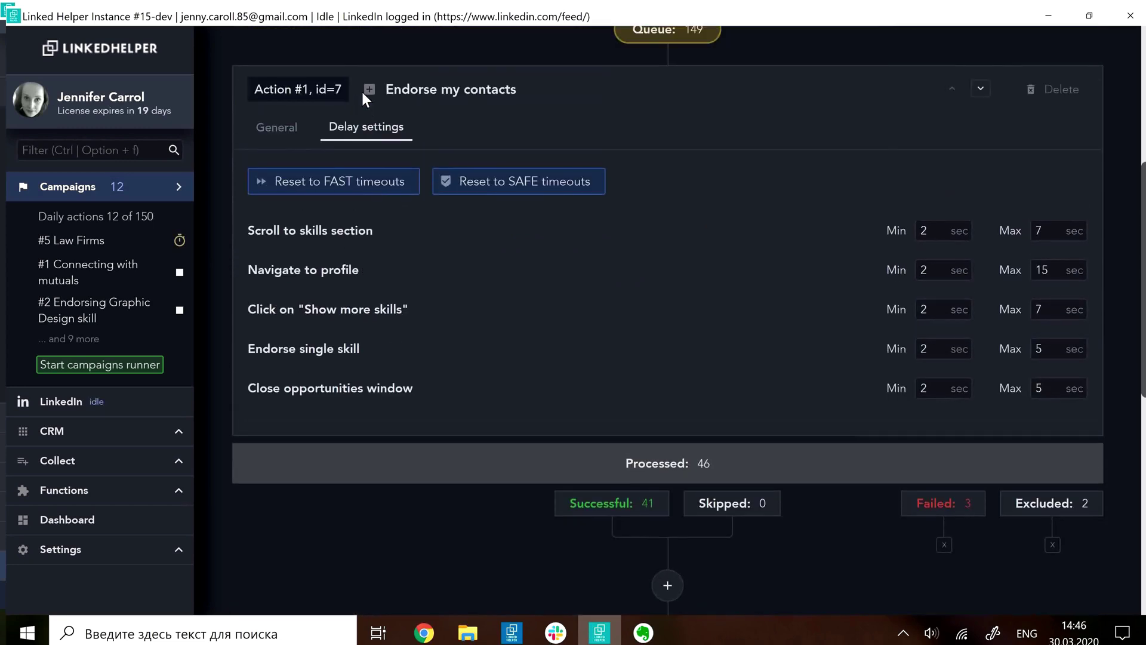
pyautogui.click(517, 186)
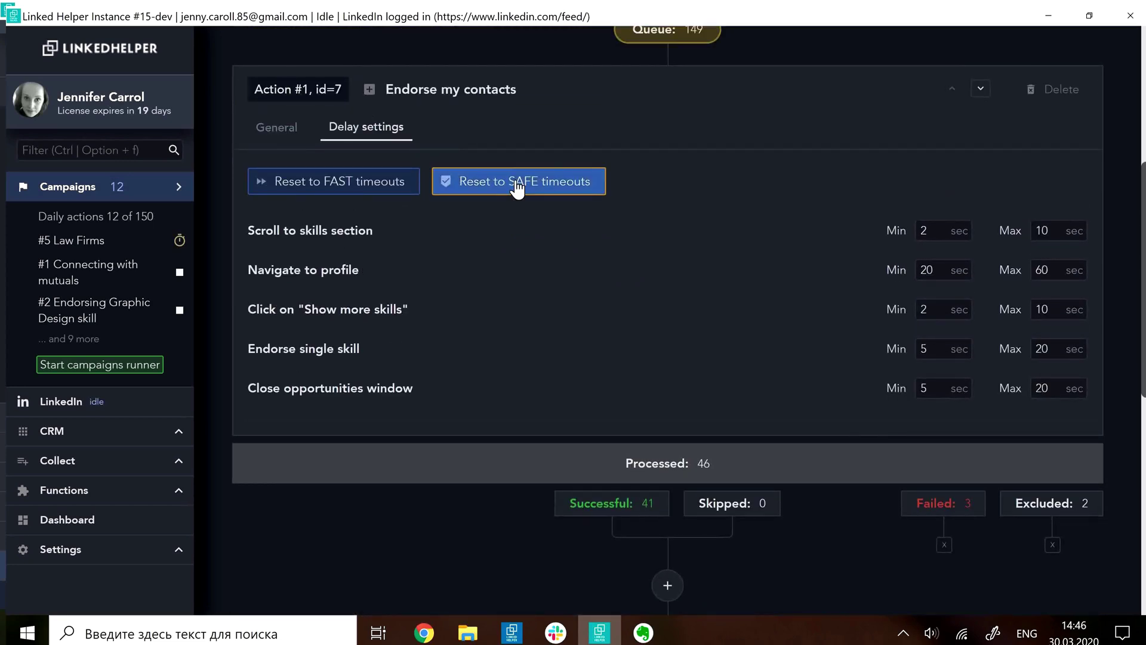
pyautogui.click(408, 189)
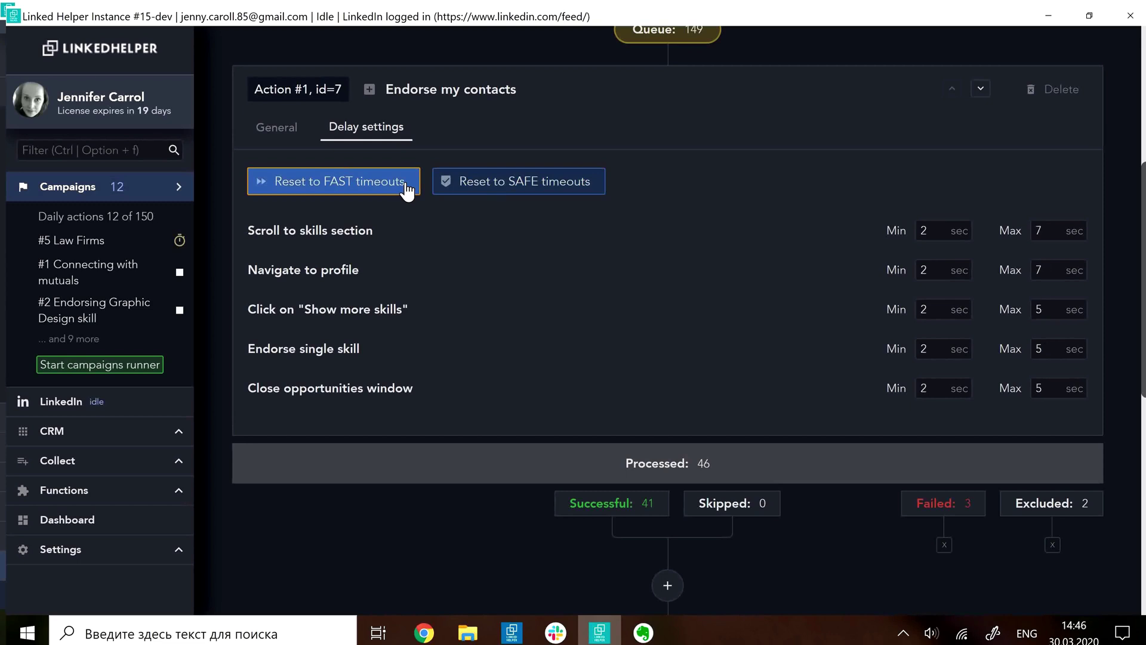
# Step: Set Navigate to profile max delay to 10 sec and Scroll to skills section max to 5 sec
pyautogui.doubleClick(1051, 269)
pyautogui.write('10')
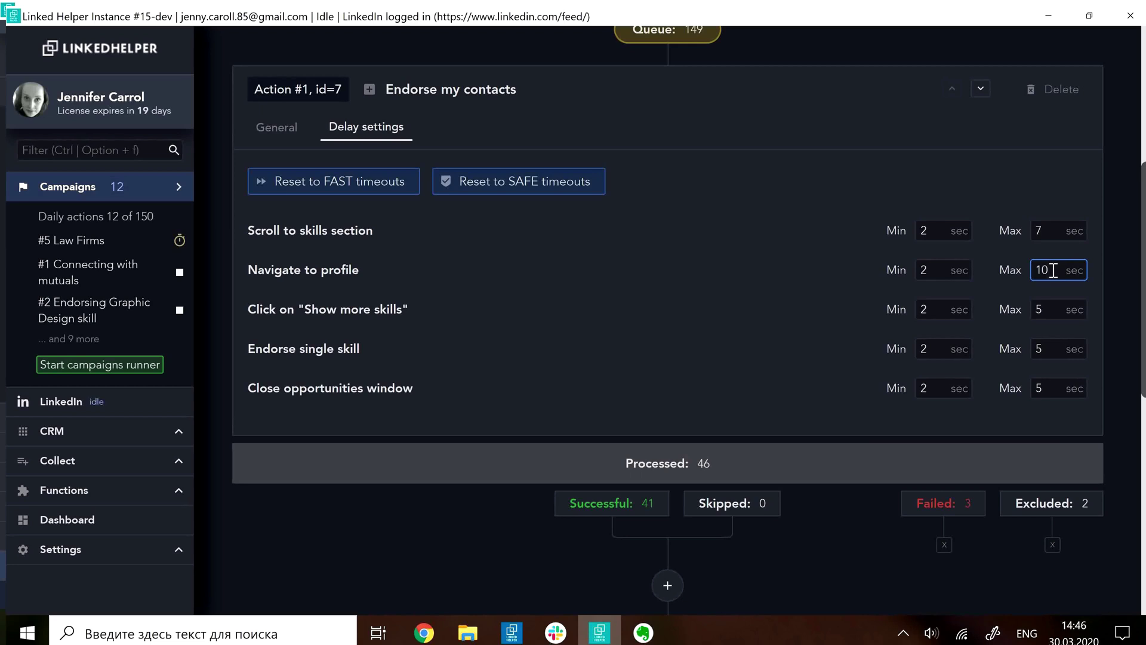
pyautogui.doubleClick(1041, 231)
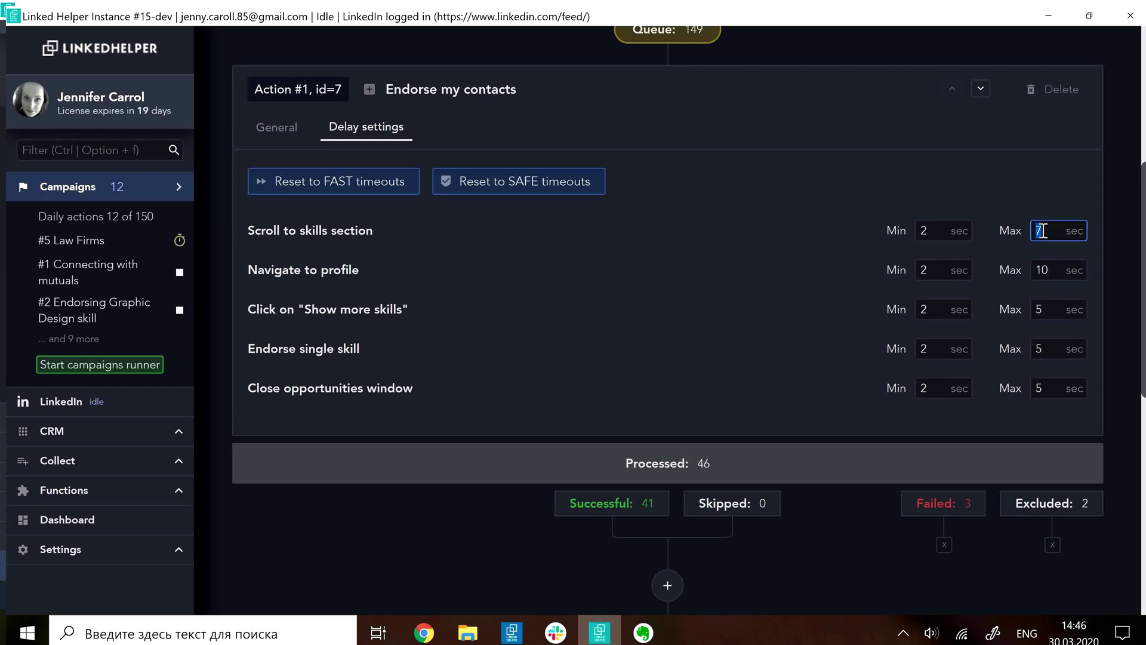
pyautogui.write('5')
pyautogui.click(483, 546)
pyautogui.scroll(-6, 482, 546)
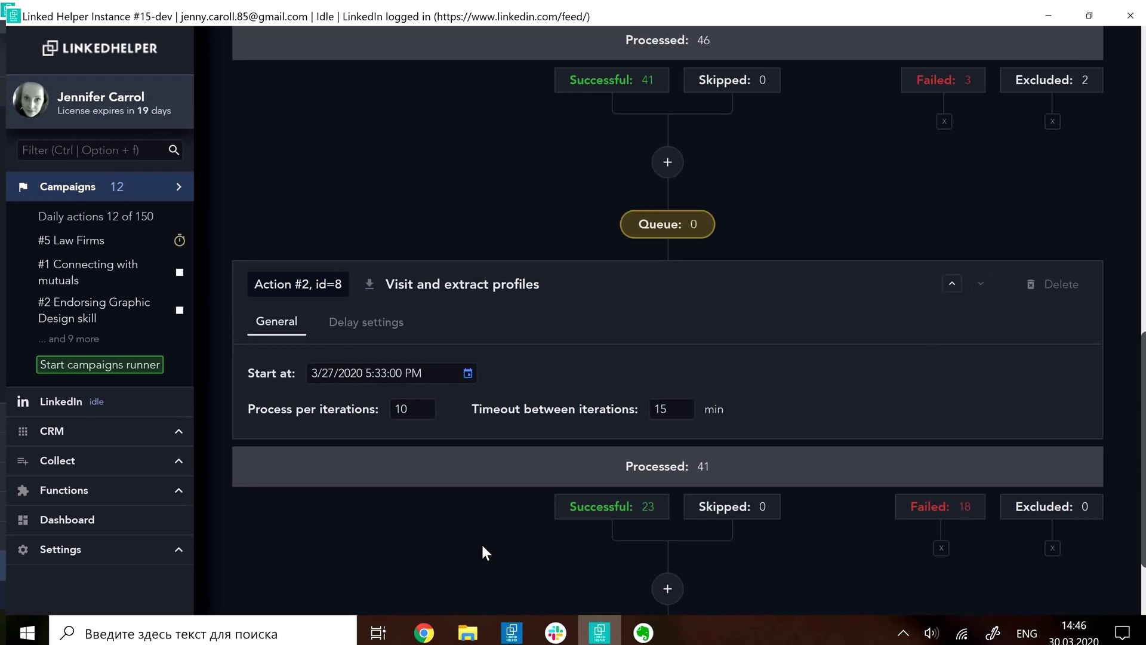
pyautogui.scroll(4, 481, 542)
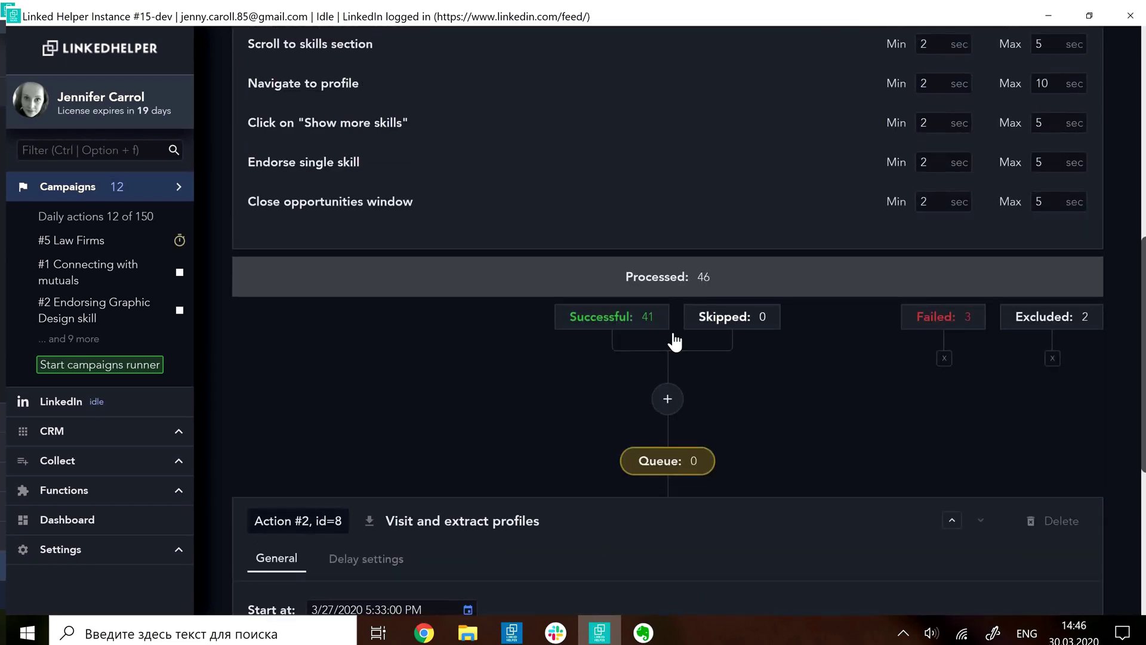
pyautogui.click(667, 398)
pyautogui.scroll(-5, 672, 418)
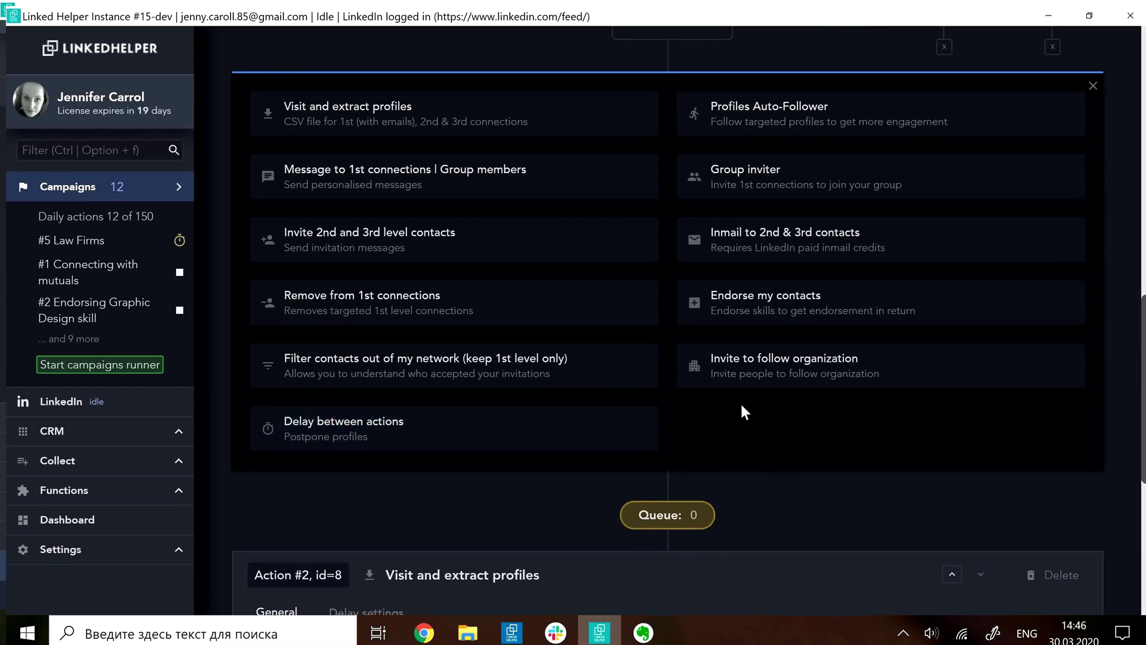
pyautogui.scroll(5, 740, 411)
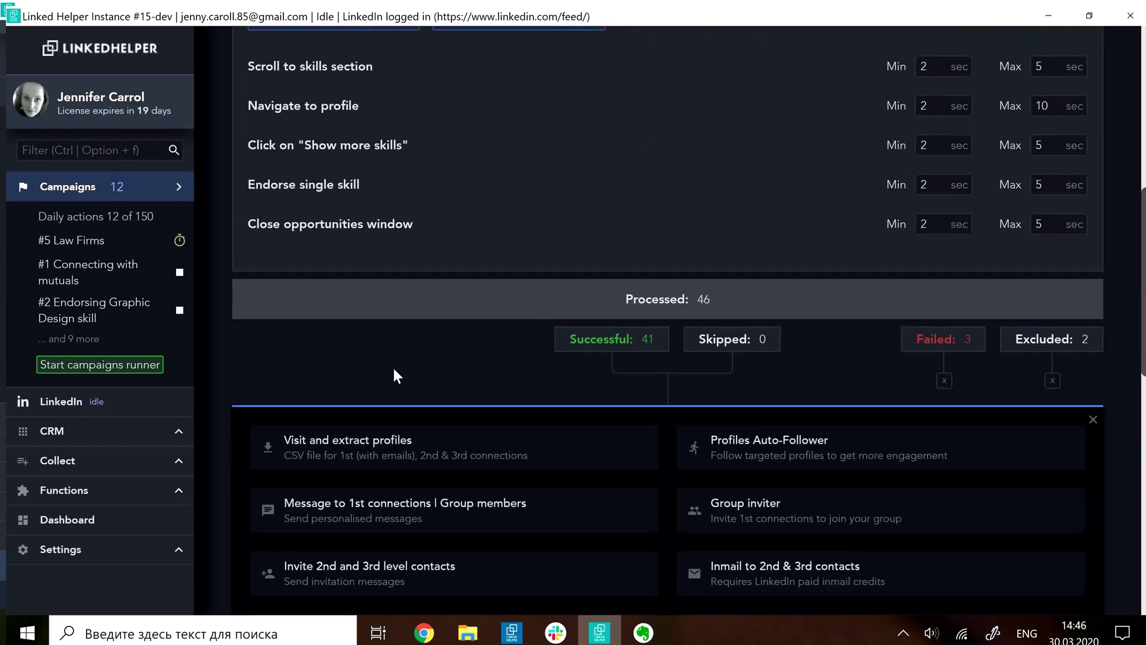
pyautogui.click(1092, 419)
pyautogui.scroll(-2, 1091, 426)
pyautogui.scroll(-1, 1090, 425)
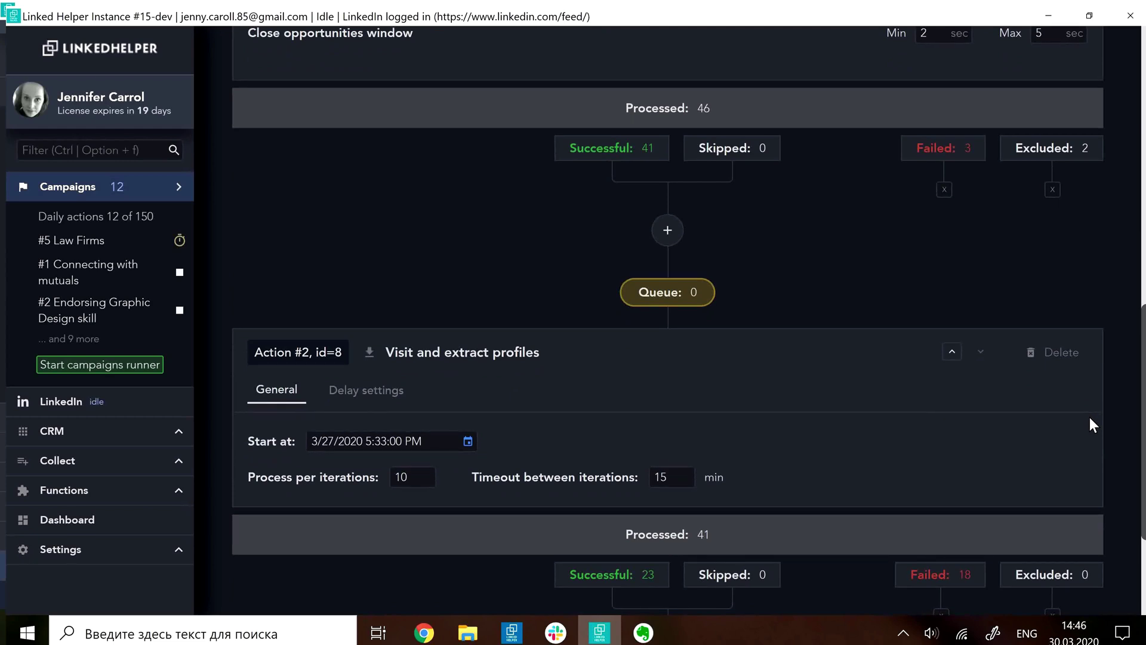
# Step: Scroll the Endorsing campaign's workflow down to FINISH and back up to review its actions
pyautogui.scroll(-2, 1090, 418)
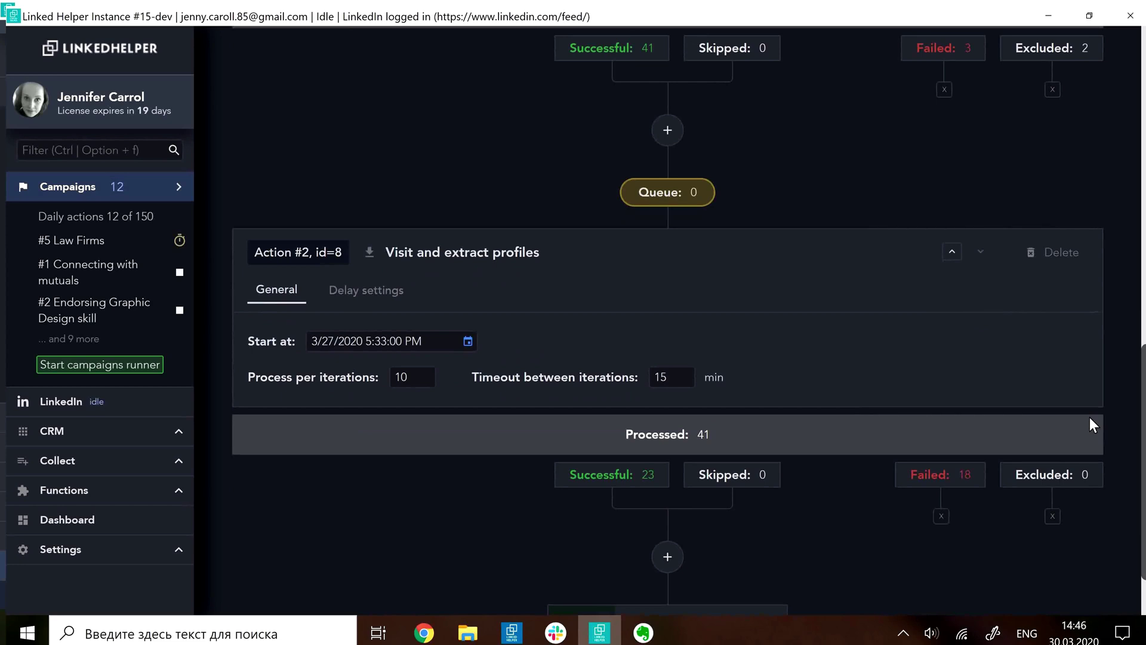
pyautogui.scroll(-2, 797, 555)
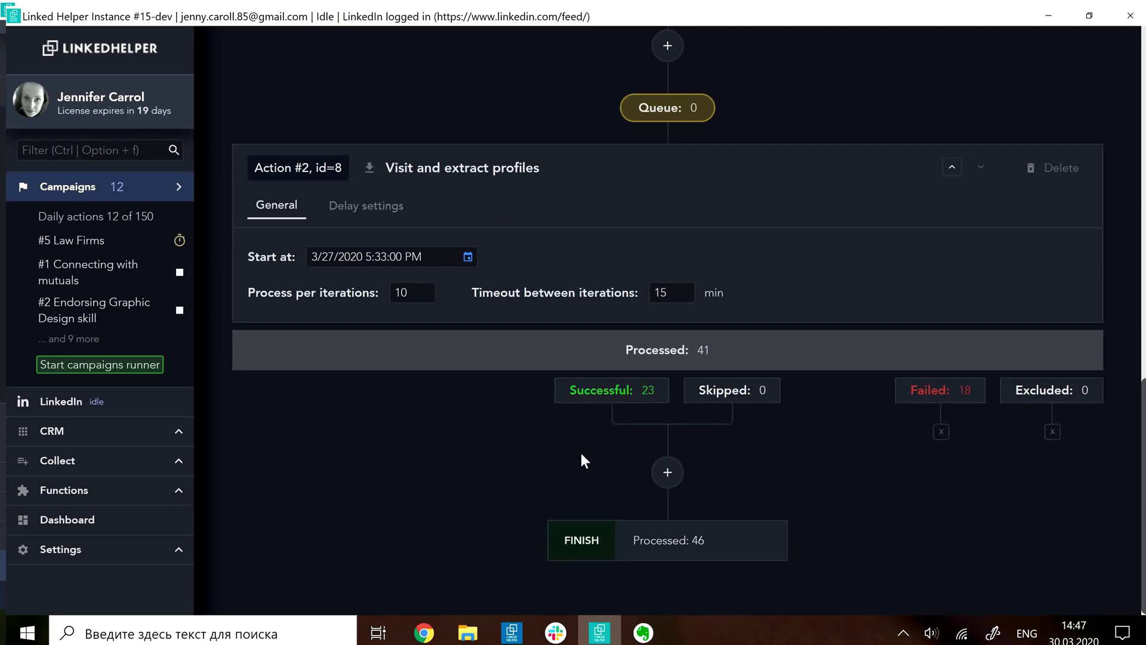
pyautogui.scroll(6, 581, 453)
pyautogui.scroll(7, 582, 452)
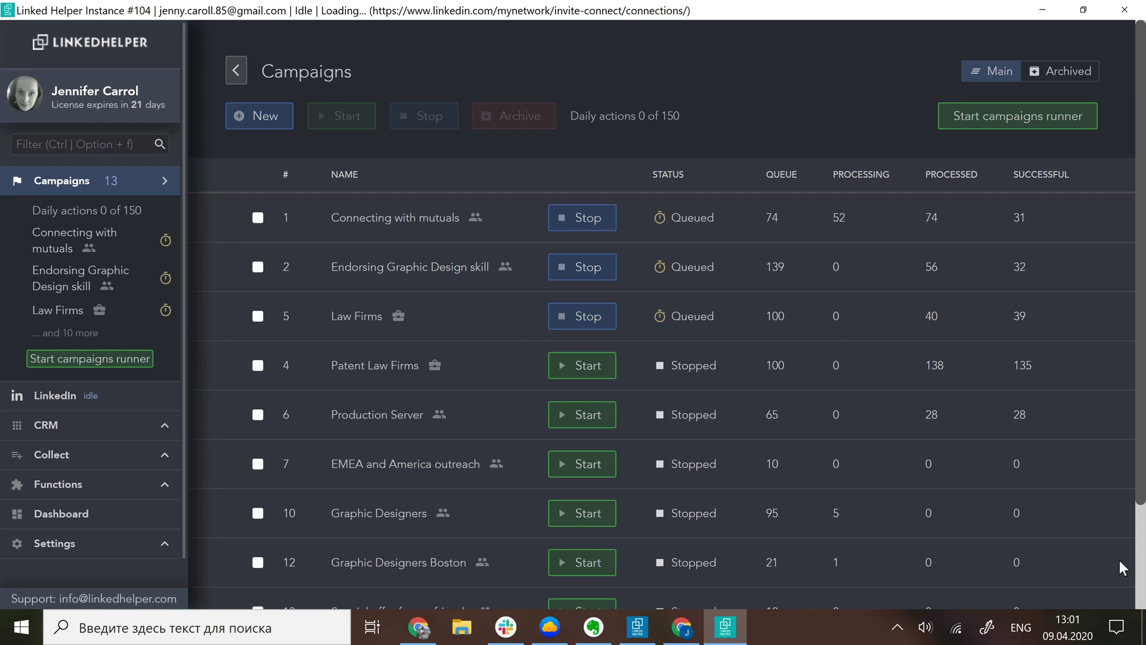
pyautogui.scroll(-3, 1101, 542)
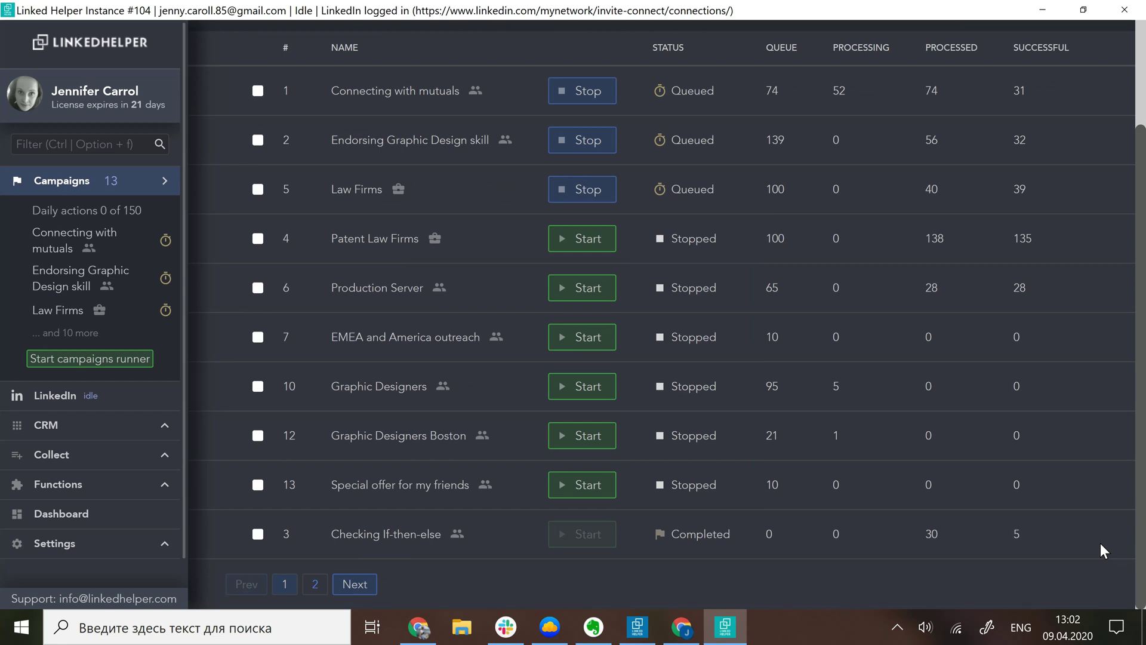
pyautogui.scroll(3, 1101, 543)
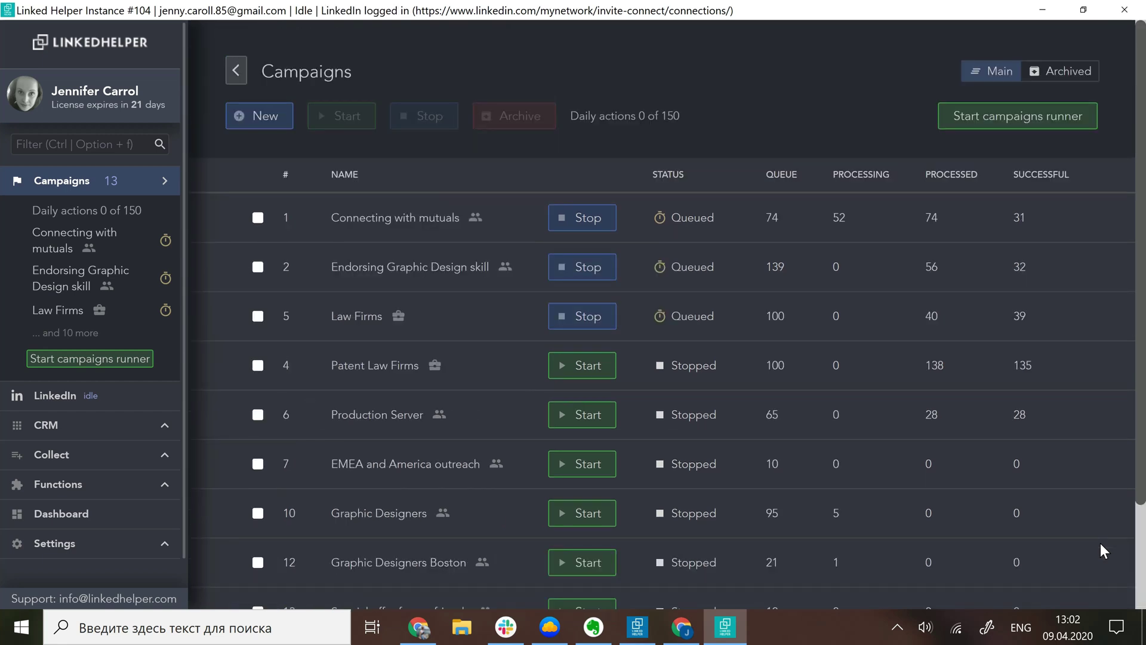